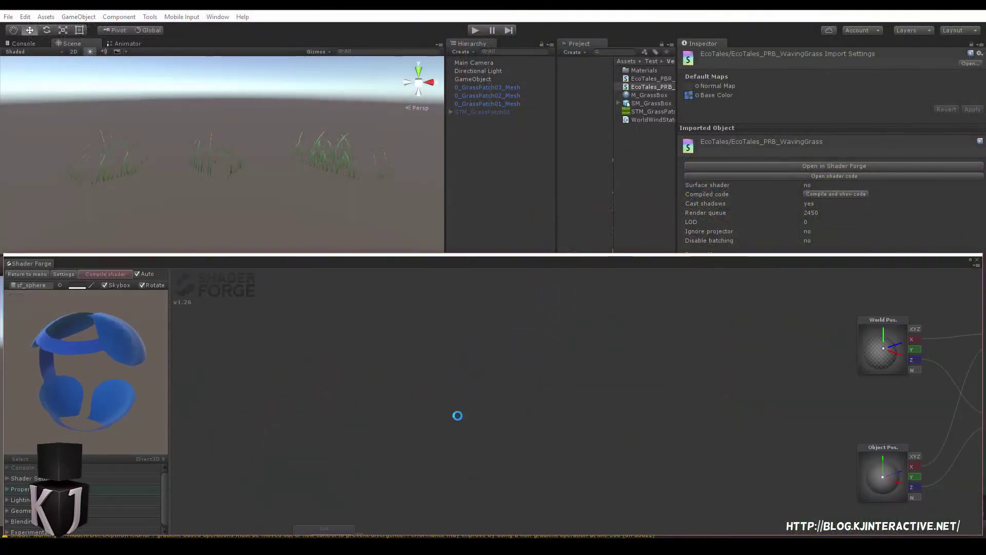
Look over the existing EcoTales_PRB_WavingGrass shader's node graph, including its wind, vertex color and position node groups
left_click_drag(480, 414, 479, 356)
left_click_drag(740, 372, 590, 359)
scroll(591, 358, "down", 8)
left_click_drag(563, 278, 660, 171)
left_click_drag(492, 497, 580, 403)
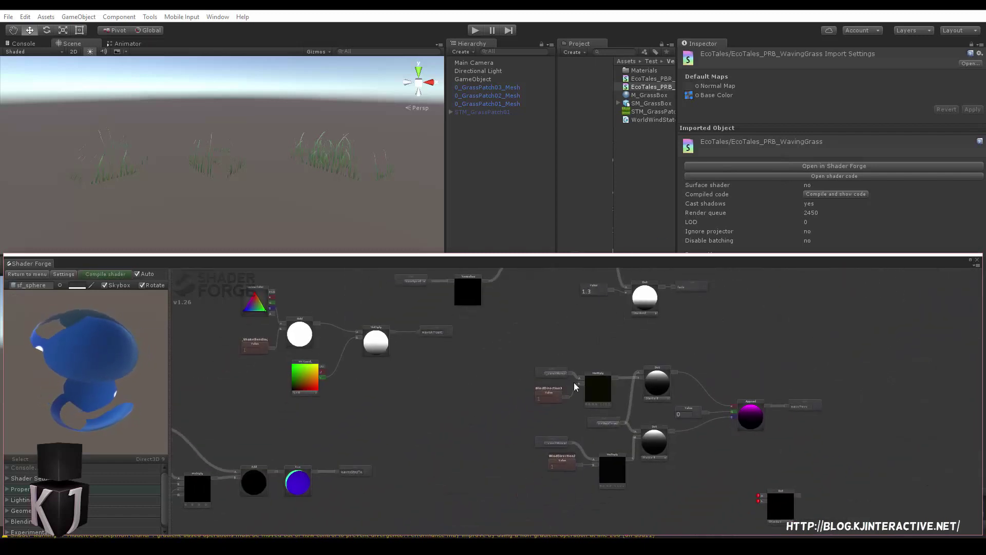
left_click_drag(552, 363, 663, 296)
left_click_drag(403, 412, 743, 370)
left_click_drag(436, 339, 486, 431)
left_click_drag(589, 365, 349, 533)
left_click_drag(782, 322, 746, 340)
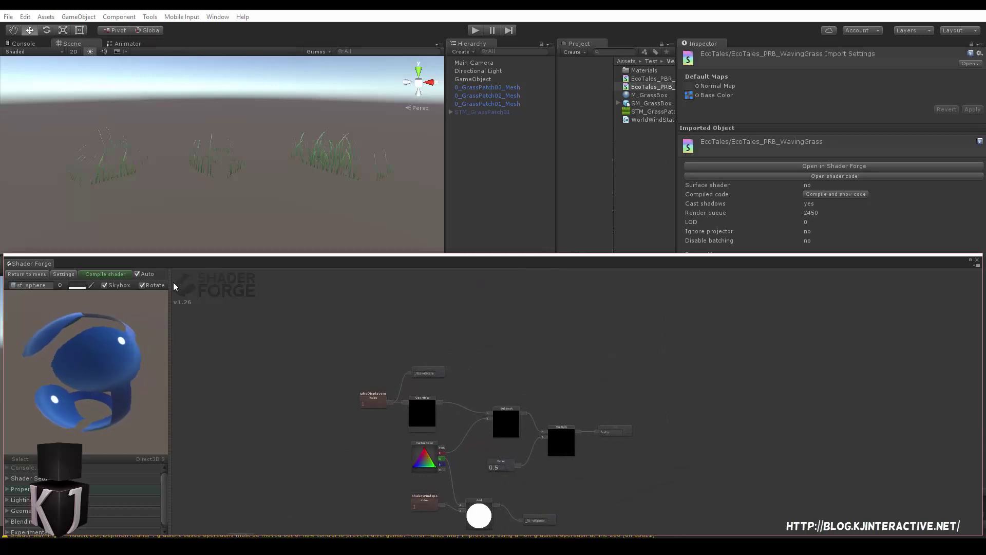
Create a new Unlit shader in the VertexShader folder and save it as EcoTales_Unlit_SimpleGrass
left_click(27, 277)
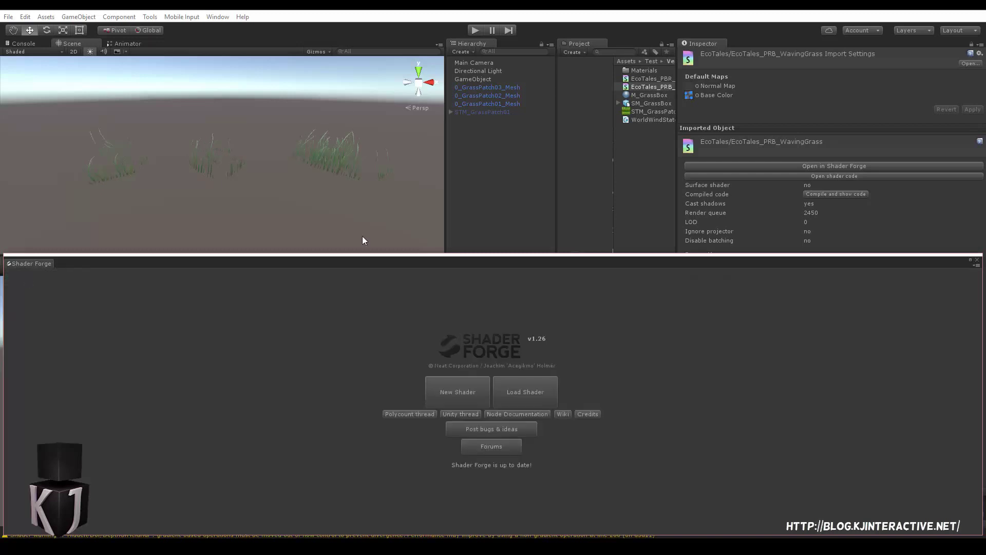
left_click(457, 390)
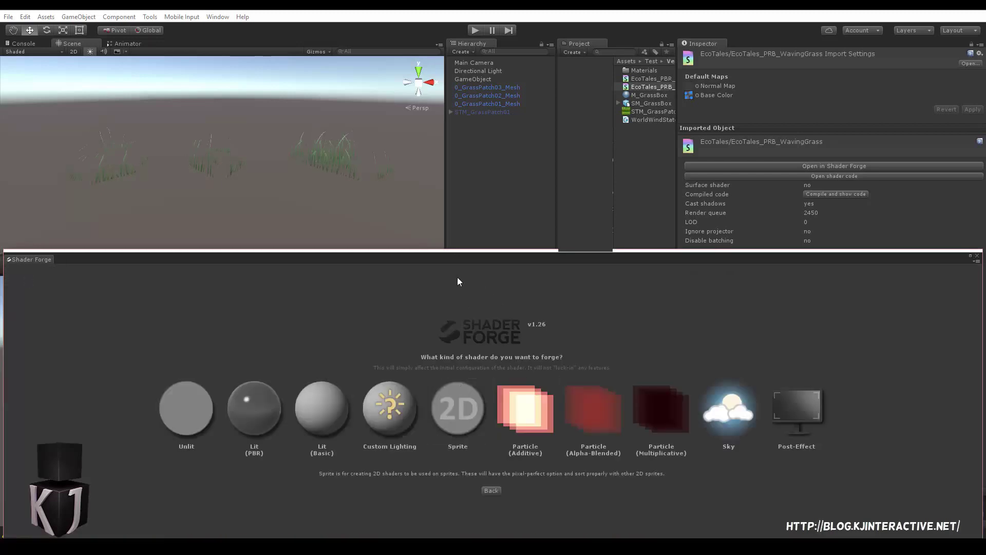
left_click_drag(439, 253, 414, 21)
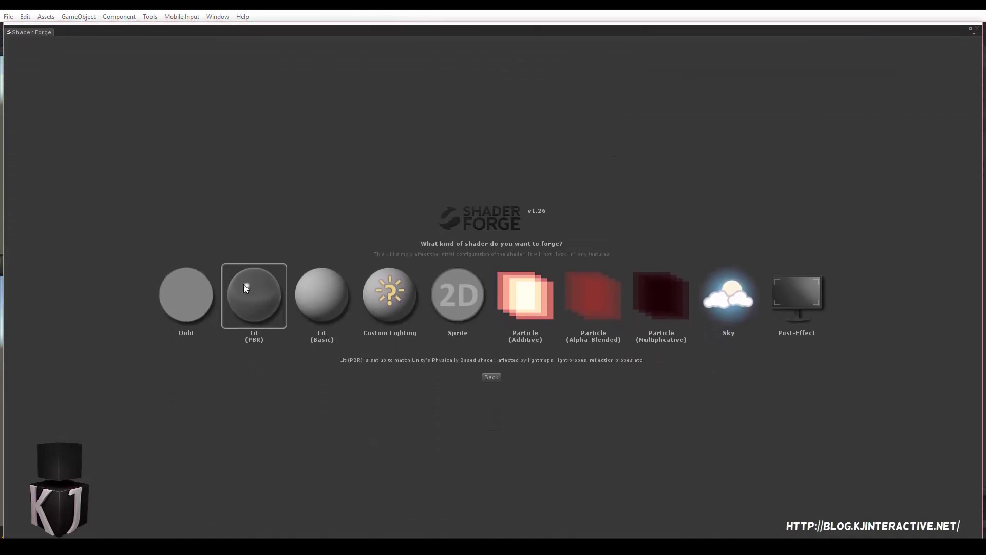
left_click(183, 294)
type("E")
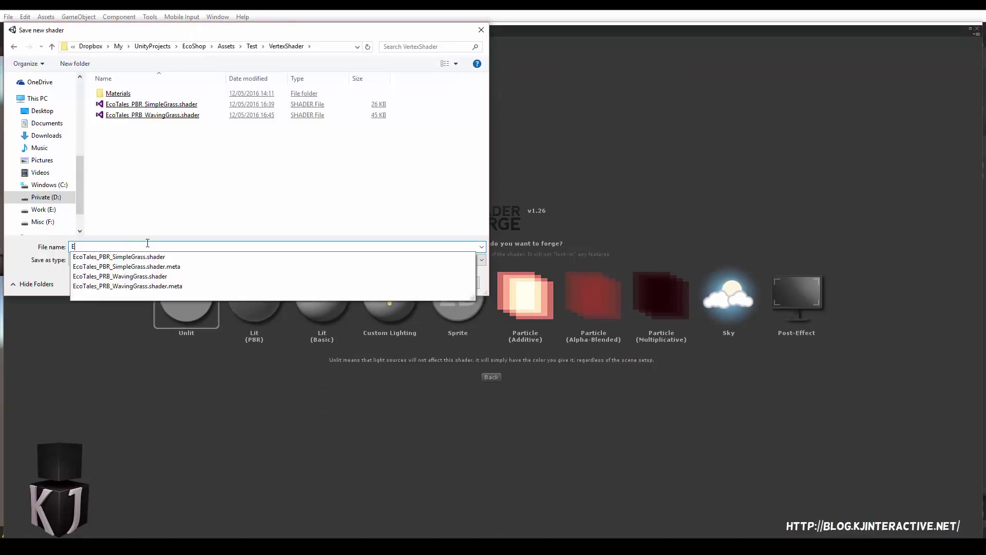
type("coTales_Unlit_SimpleGr")
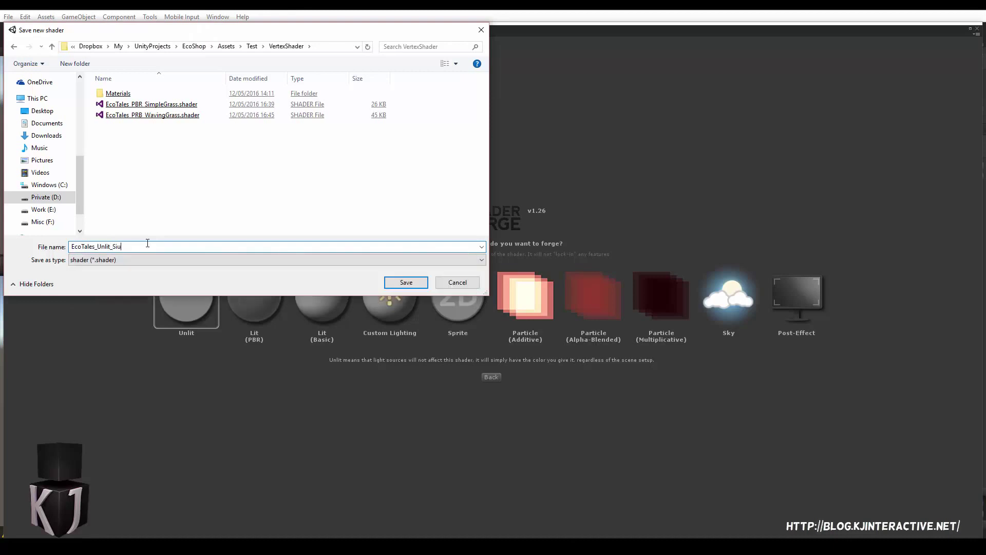
type("ass")
left_click(422, 282)
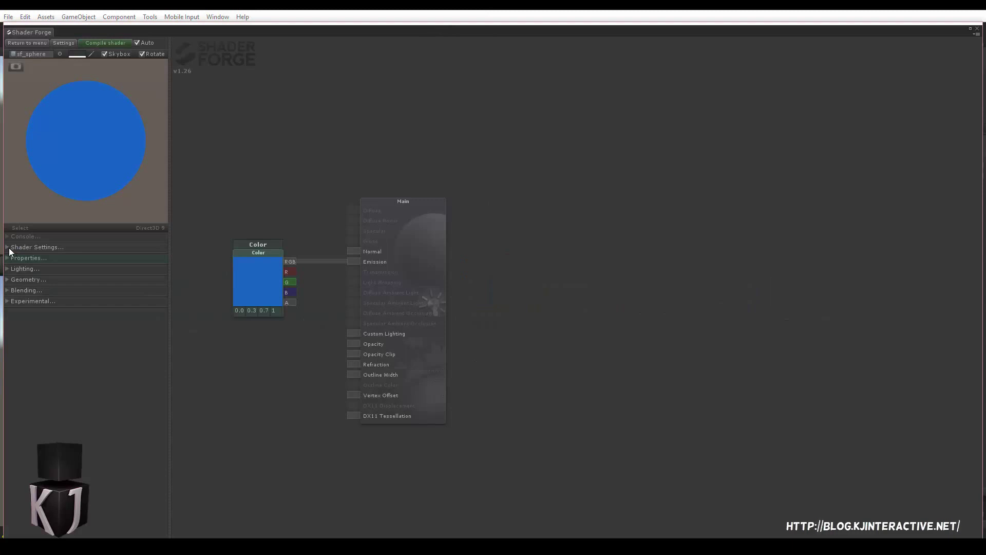
Change the shader's path to EcoTales/EcoTales_Unlit_SimpleGrass in the shader settings
left_click(8, 247)
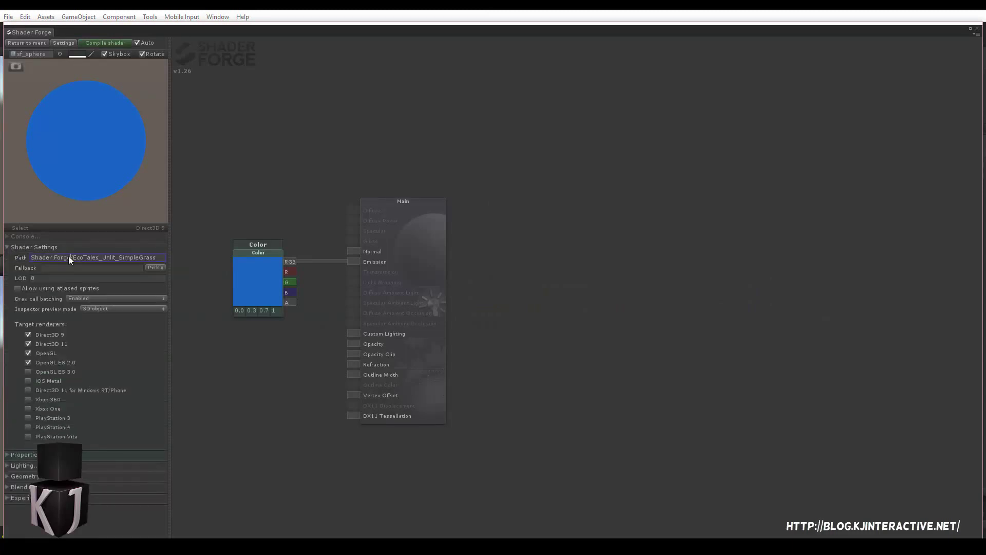
left_click_drag(72, 257, 31, 257)
type("EcoTales")
key("Return")
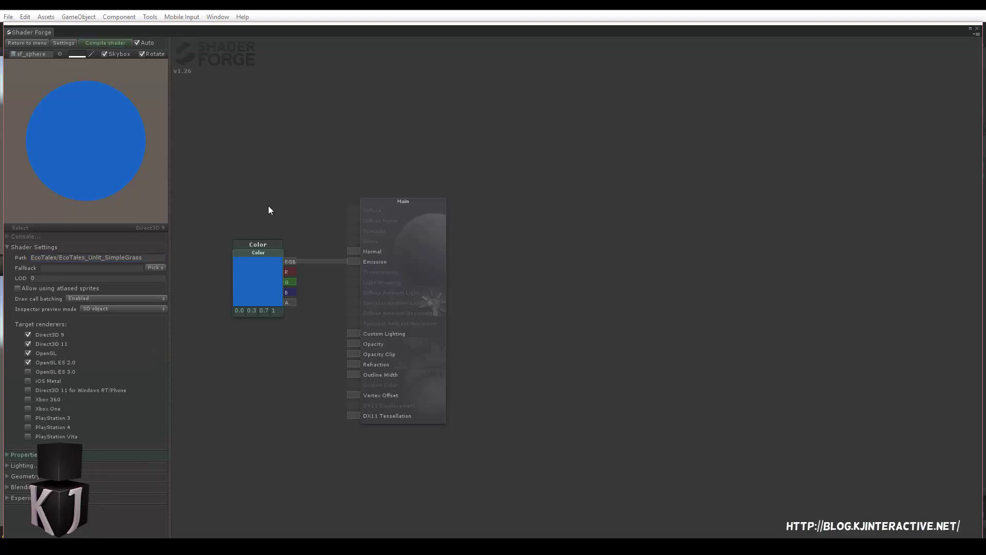
Move the Color node away from the Main node and add a Texture 2D node named MainTex above it
left_click_drag(285, 205, 374, 167)
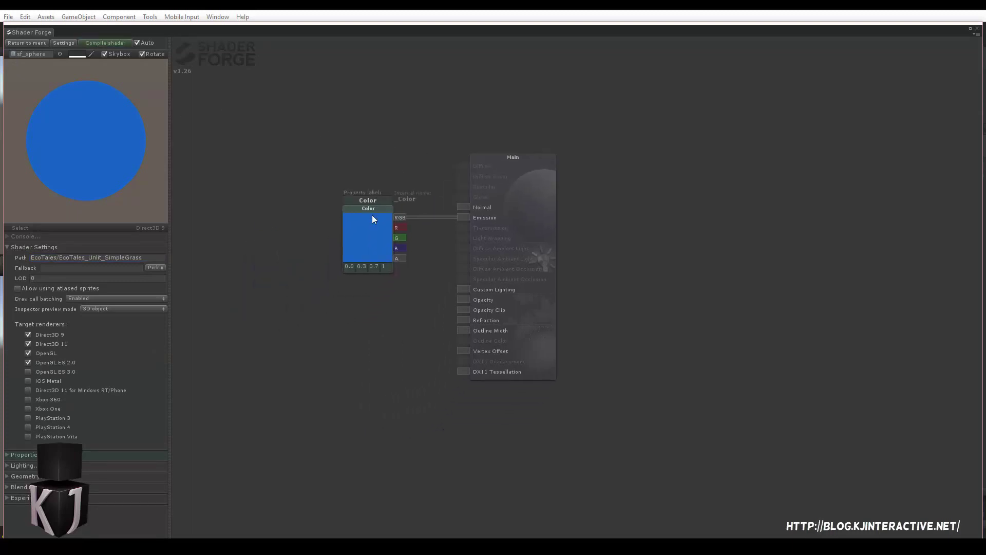
left_click_drag(372, 215, 291, 248)
left_click_drag(260, 149, 316, 212)
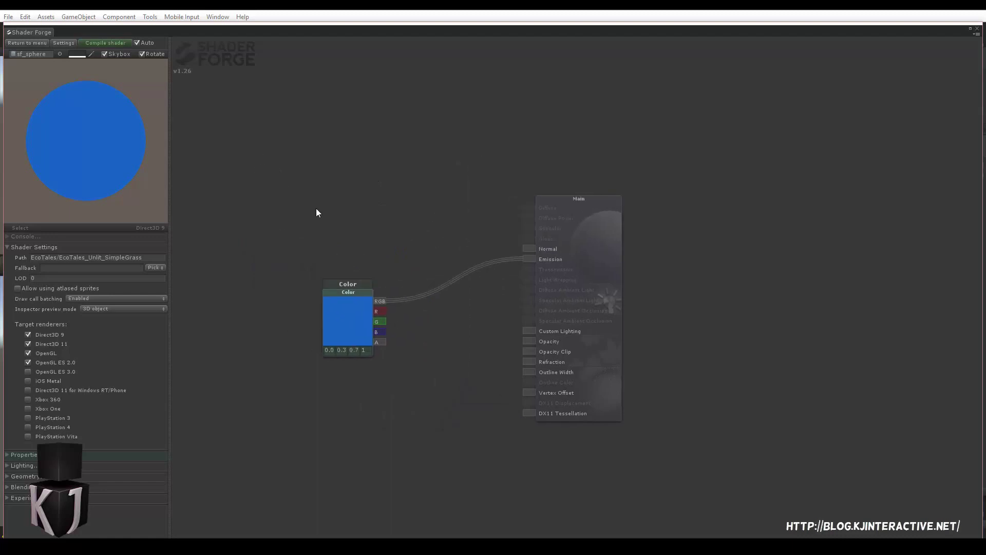
key("t")
left_click(307, 181)
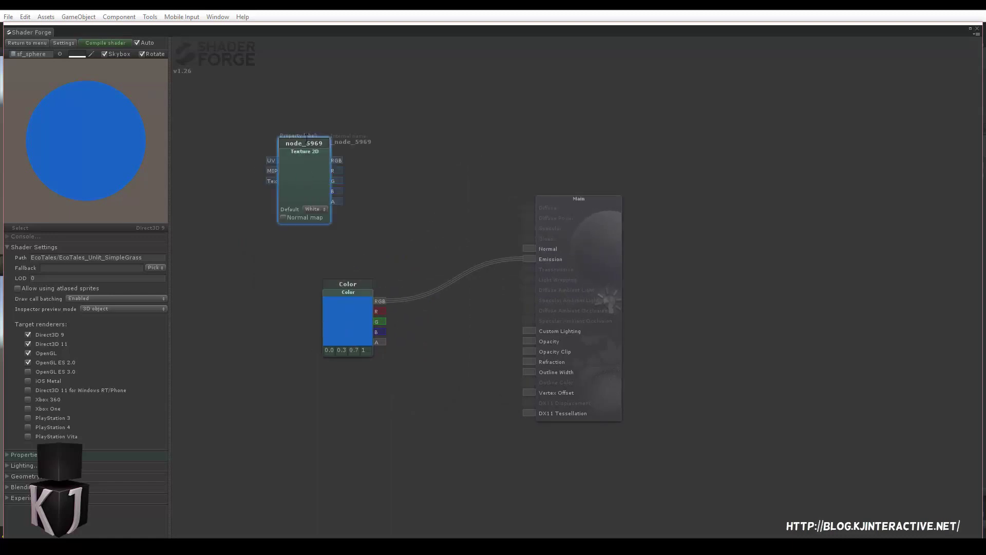
type("MainTexz")
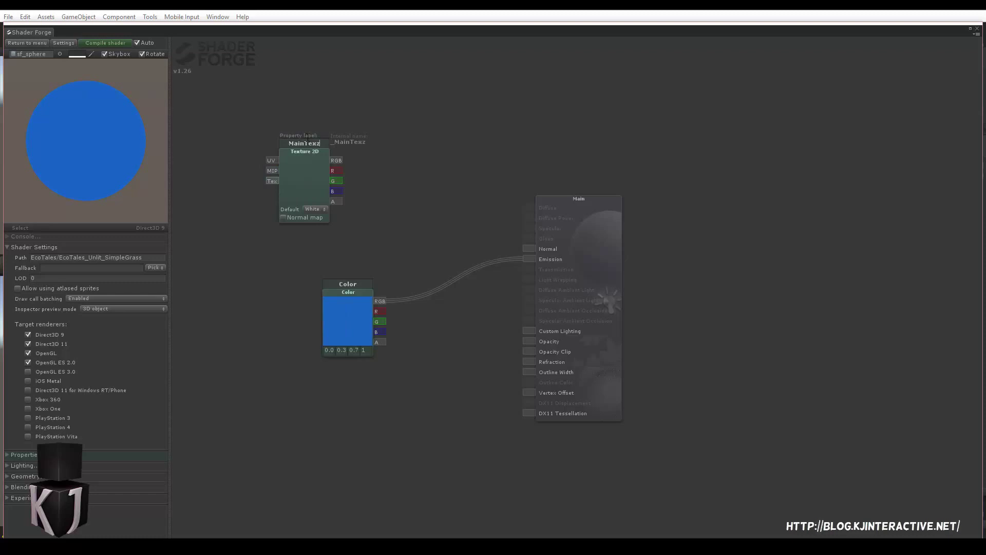
key("Return")
Connect MainTex's RGB output to the Main node's Emission input
left_click_drag(455, 257, 497, 346)
left_click_drag(380, 251, 577, 349)
left_click_drag(436, 296, 408, 230)
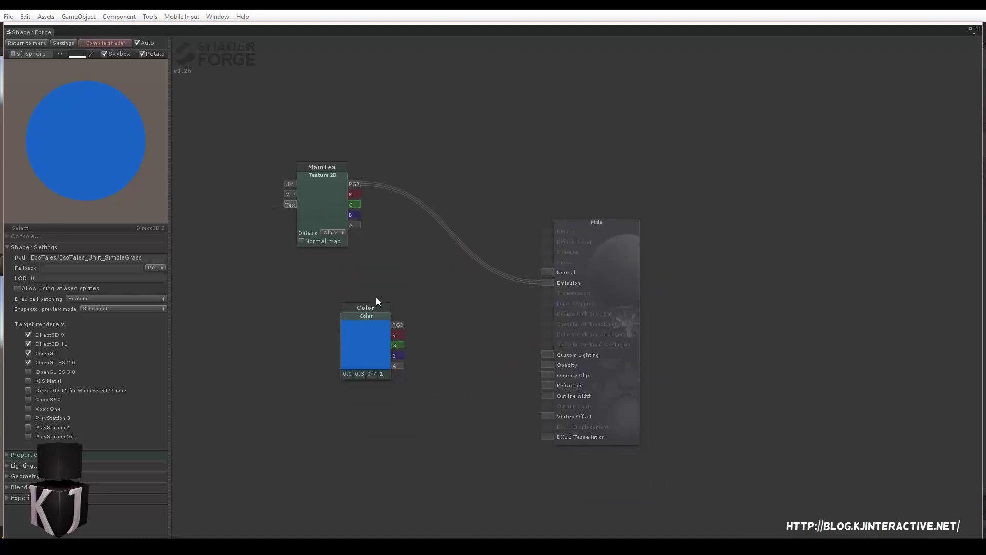
Delete the unused Color node and connect MainTex's alpha output to the Main node's Opacity Clip input
left_click_drag(383, 316, 359, 318)
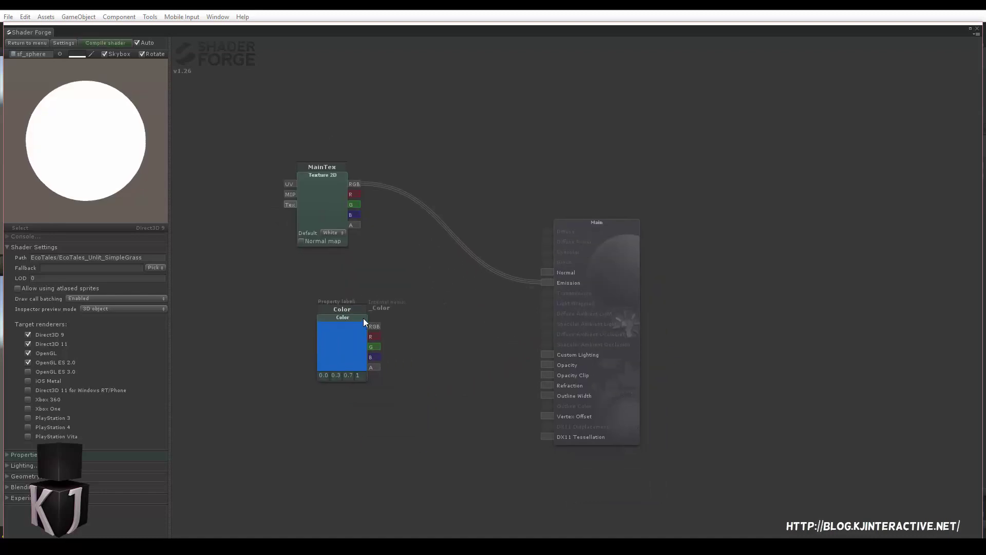
left_click(363, 319)
key("Delete")
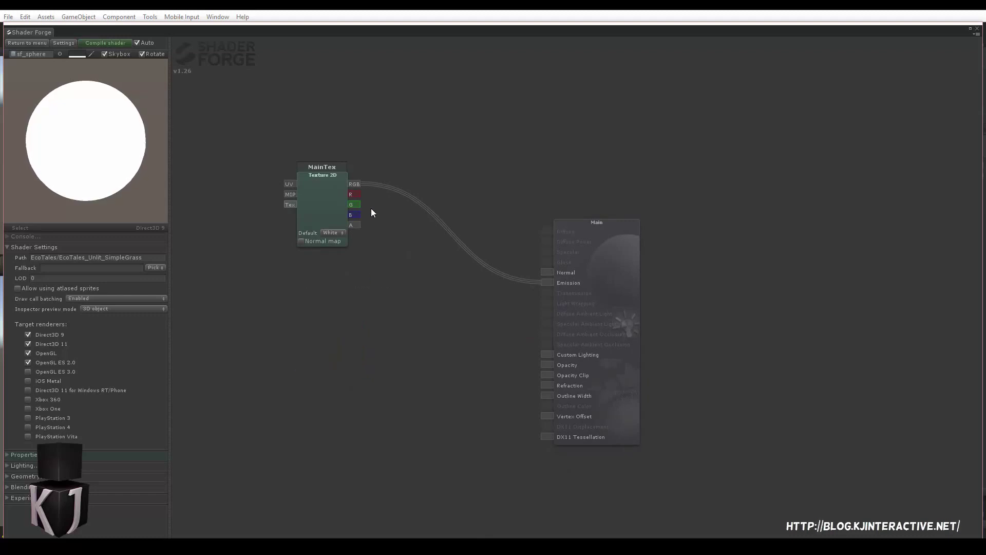
left_click_drag(360, 224, 544, 375)
middle_click_drag(395, 286, 427, 263)
Assign the 3_GrassTexture_MainTex texture to the MainTex node and turn the preview to show the grass
left_click_drag(128, 167, 107, 166)
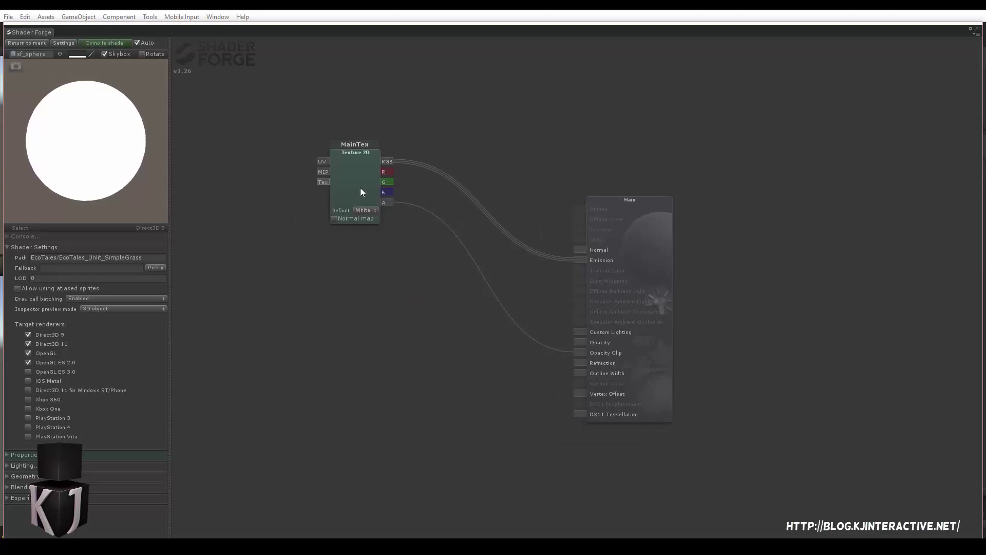
left_click(374, 202)
left_click(779, 136)
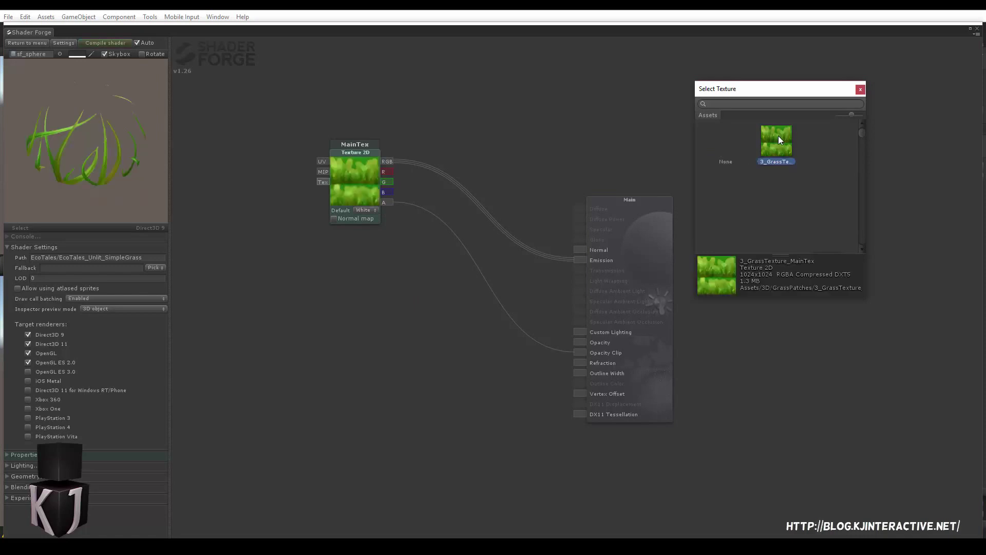
left_click(532, 123)
left_click_drag(110, 144, 201, 222)
Add Vertex Color and Multiply nodes below MainTex, with Vertex Color's red output connected to Multiply's A input
left_click_drag(452, 297, 485, 277)
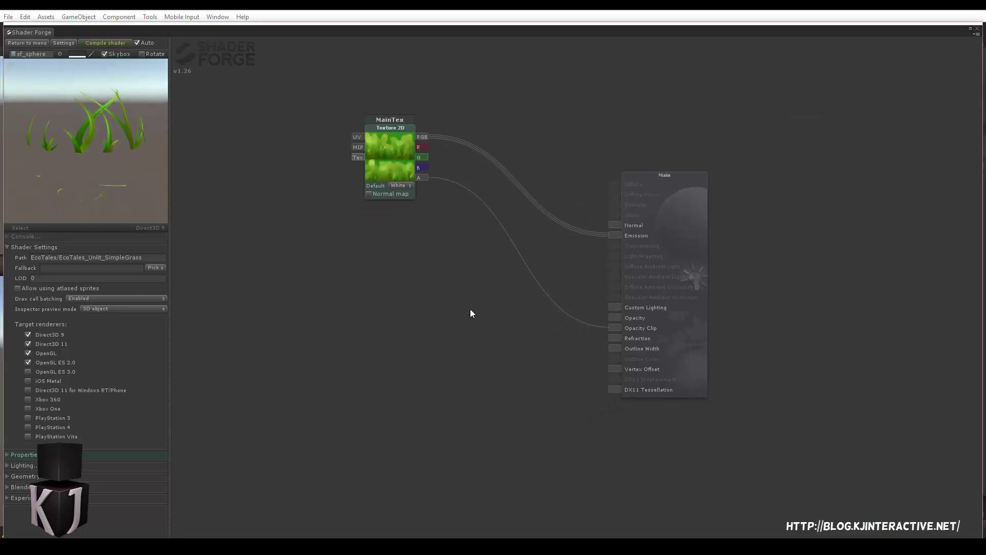
left_click_drag(542, 342, 652, 296)
left_click_drag(407, 312, 357, 366)
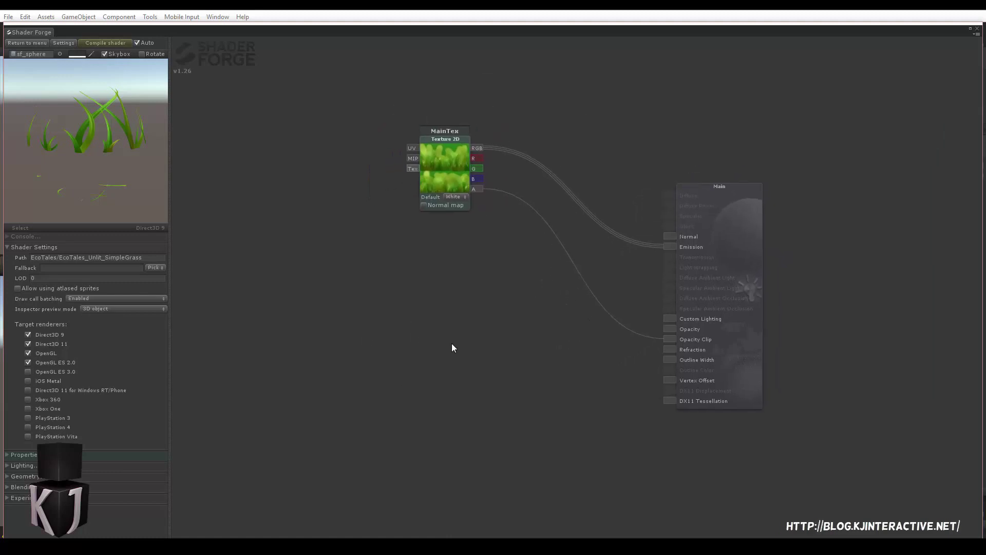
right_click(440, 309)
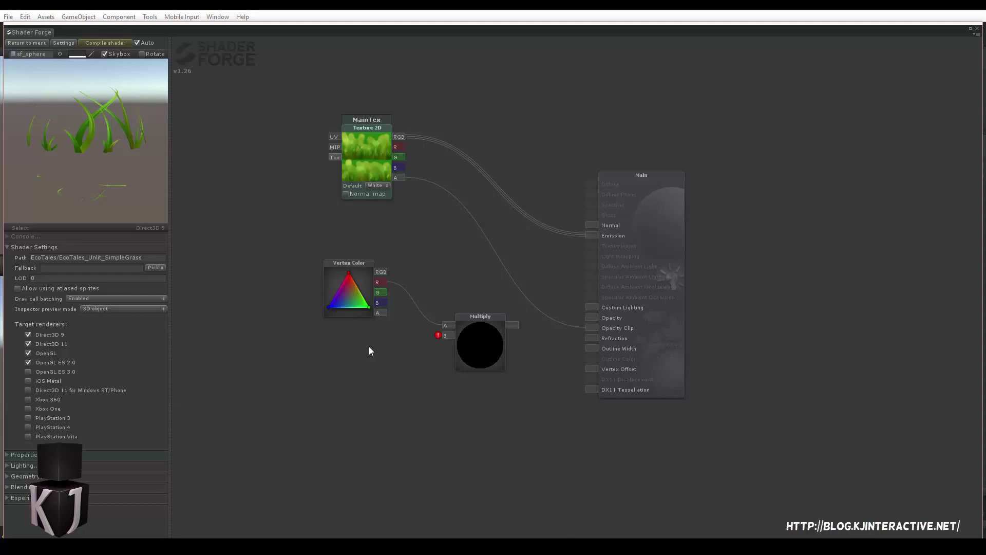
Add a Value property node in the empty area beside the Vertex Color node and name it Intensity
middle_click_drag(384, 359, 479, 325)
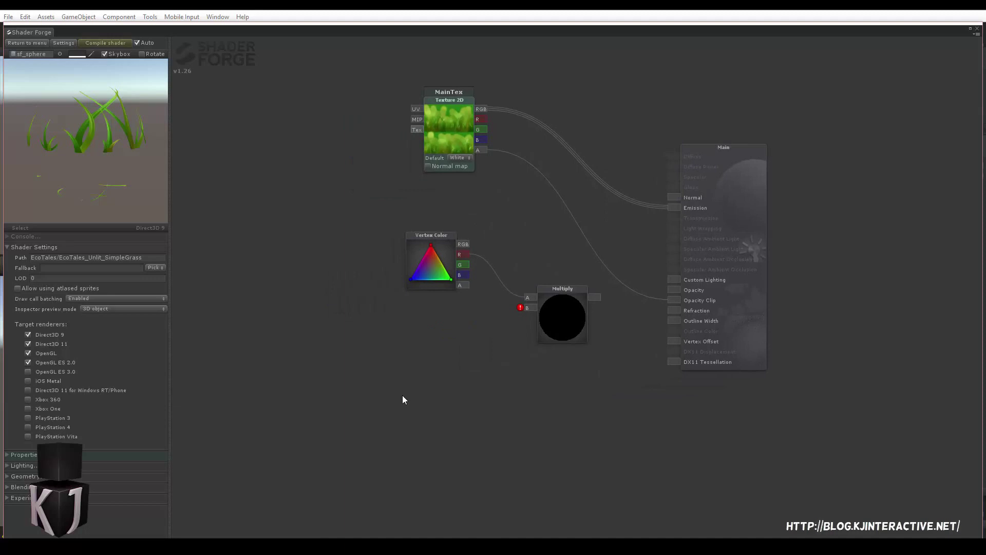
left_click_drag(326, 389, 408, 322)
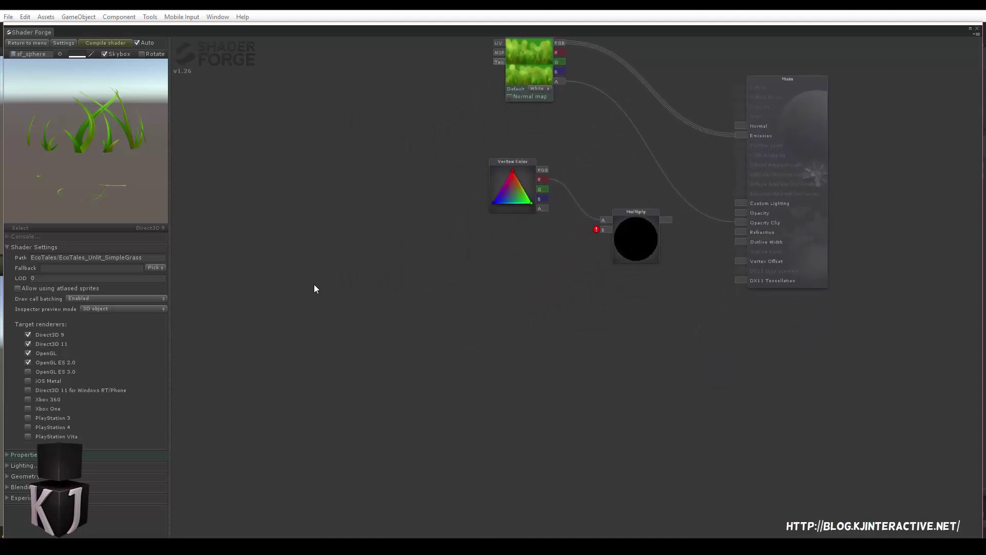
right_click(329, 310)
left_click(329, 228)
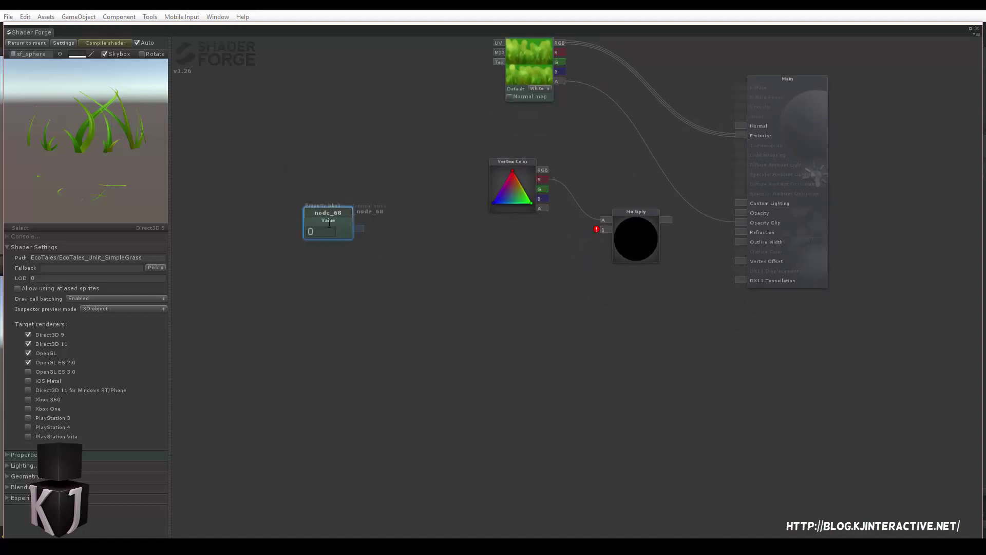
left_click_drag(346, 237, 262, 313)
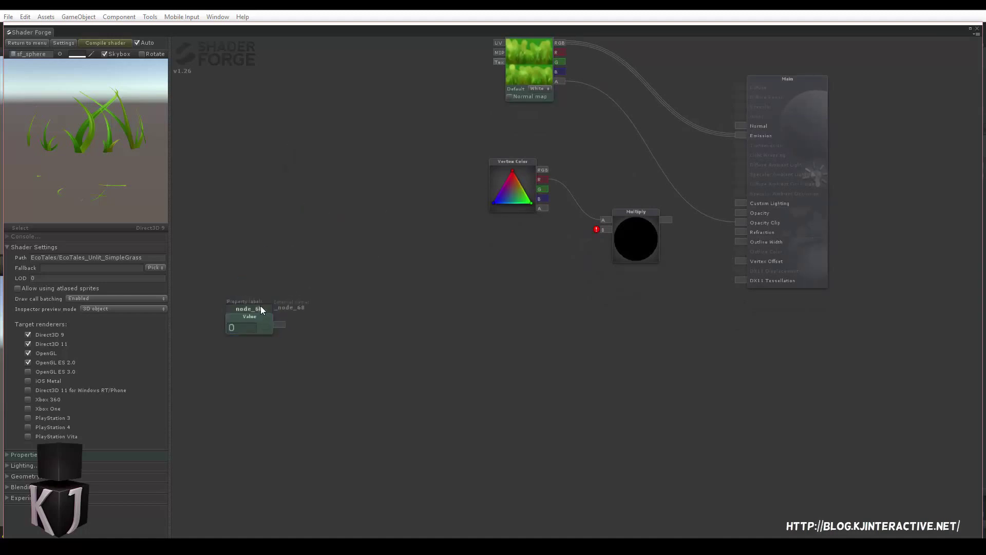
key("BackSpace")
type("Intensity")
left_click(160, 197)
Switch the Intensity value node to global and back to local
right_click(267, 322)
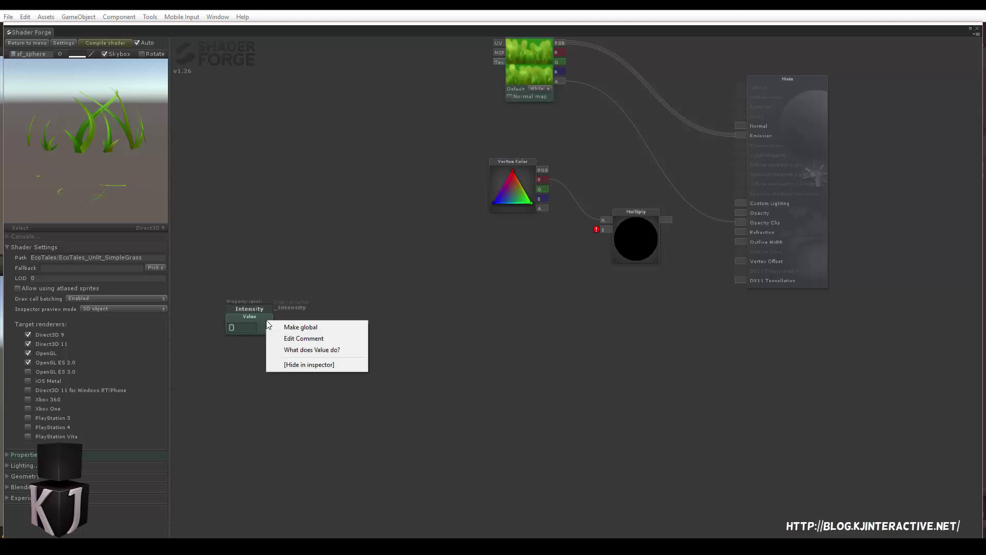
left_click(297, 327)
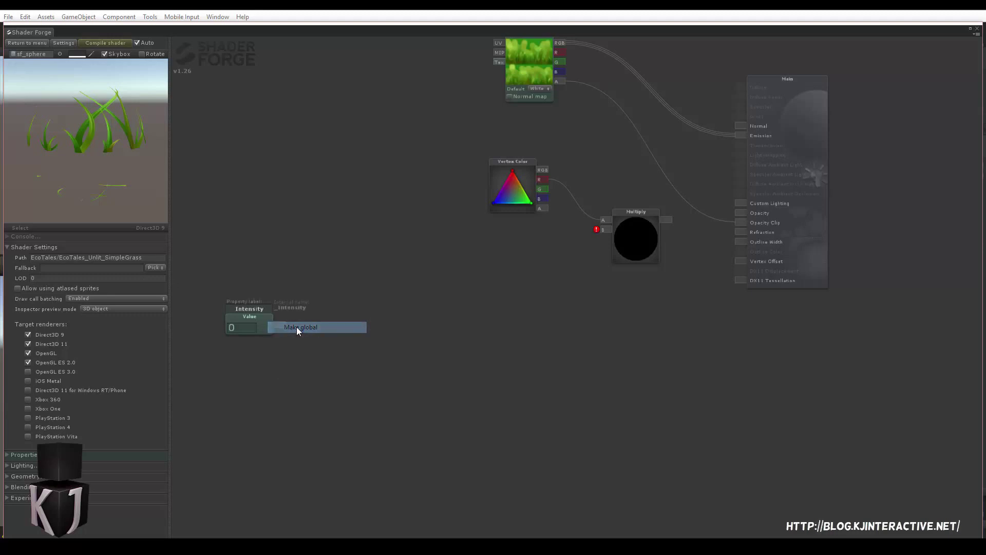
right_click(270, 321)
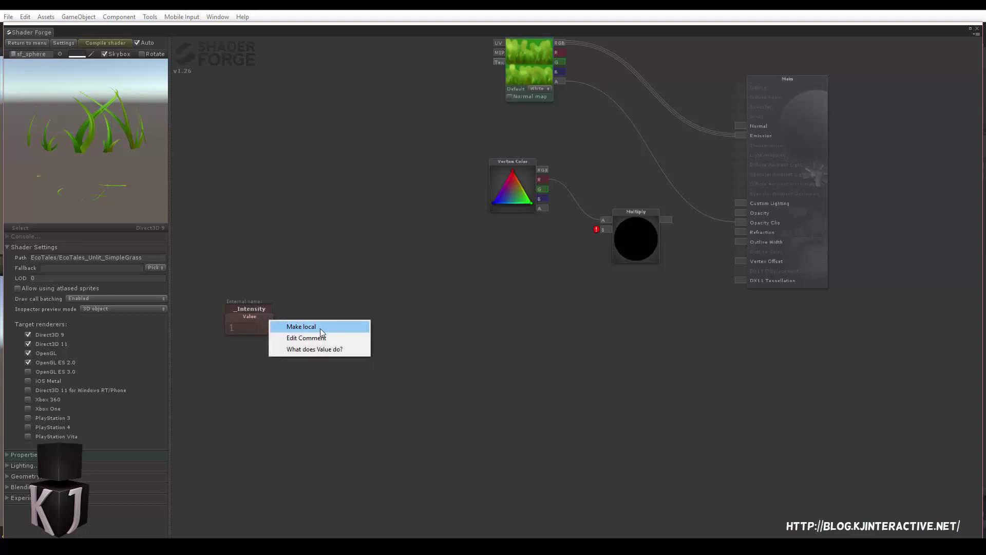
left_click(303, 329)
Add a Time node and place it below the Intensity node
left_click_drag(300, 344, 361, 332)
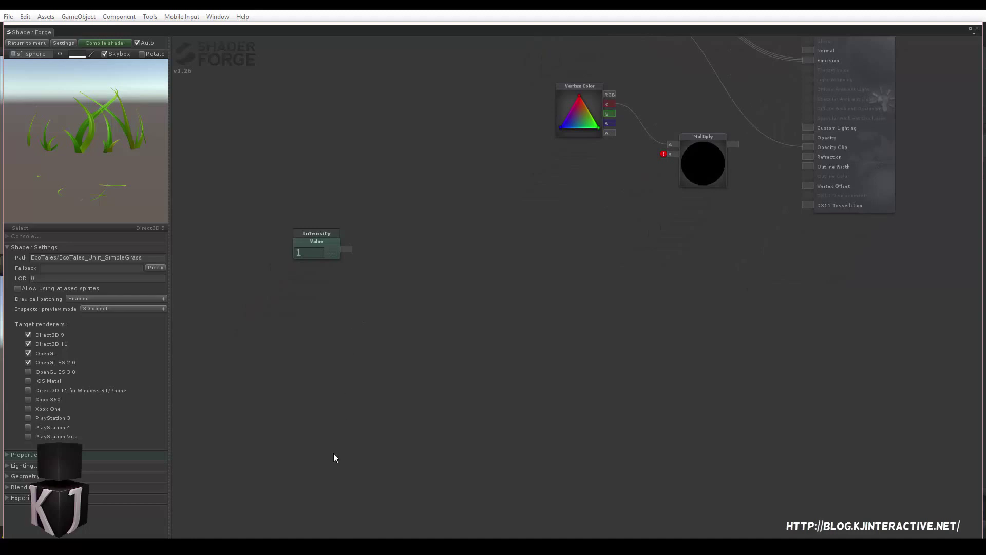
right_click(334, 352)
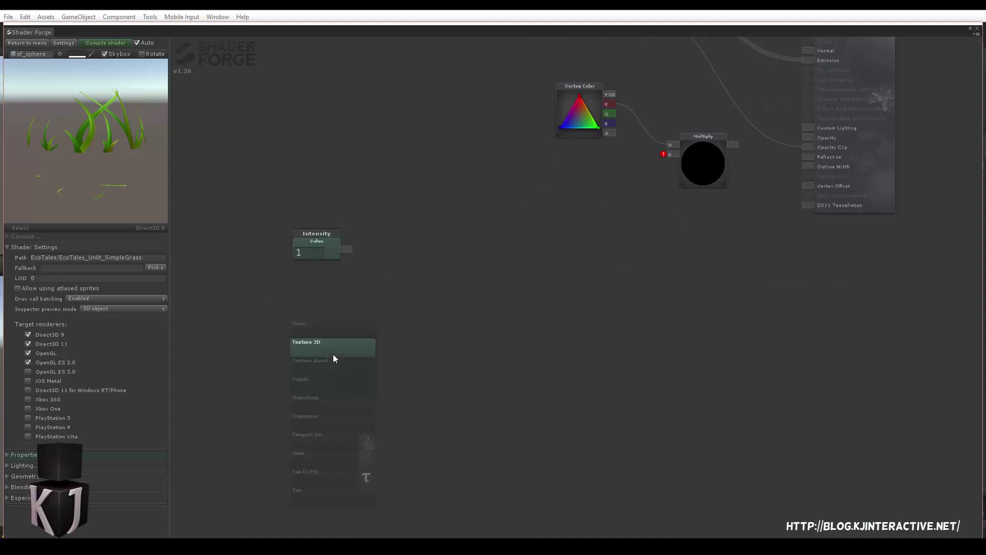
left_click(323, 454)
left_click_drag(333, 436, 309, 441)
Add a Cos node beside the Time node and connect Time's t output to its input
left_click_drag(377, 354, 375, 306)
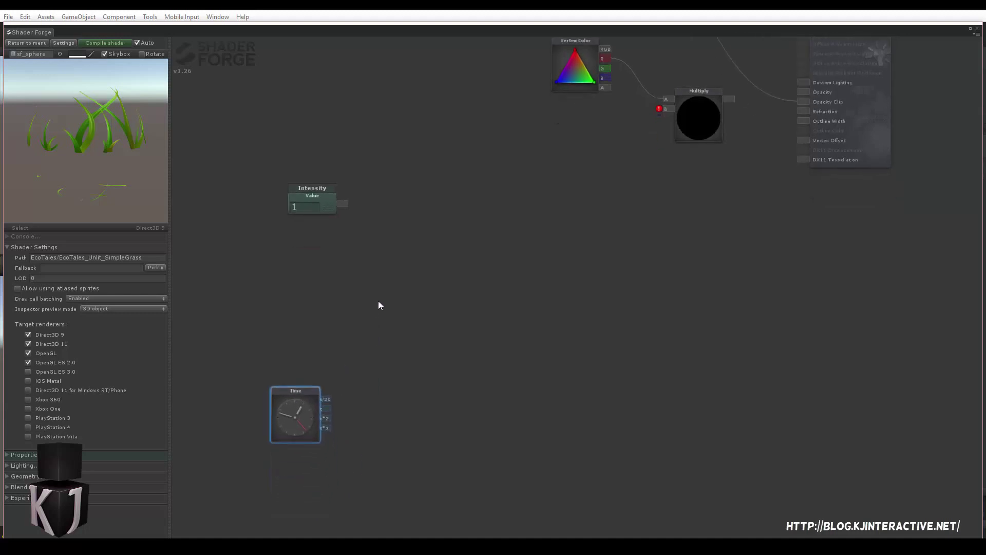
left_click(384, 419)
key("c")
left_click_drag(375, 431, 390, 403)
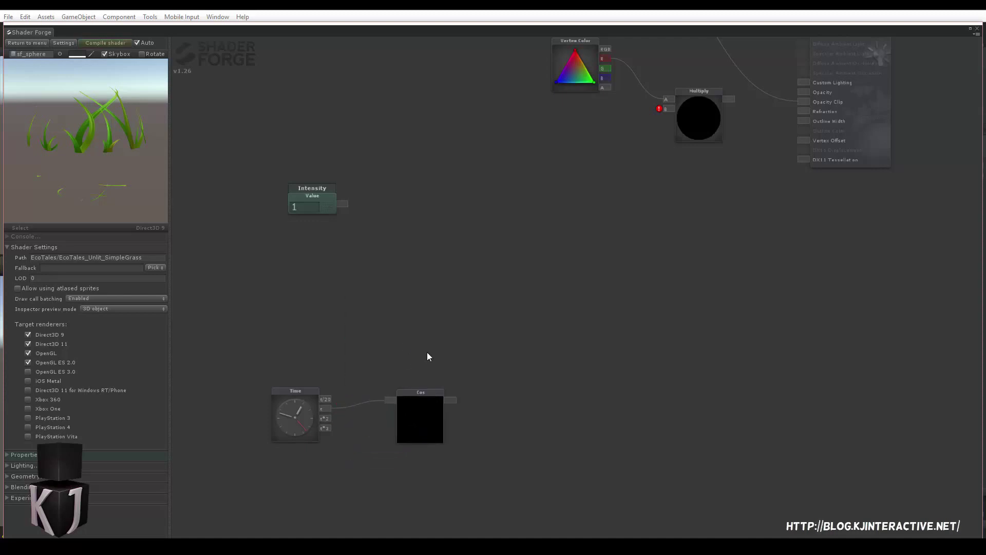
left_click_drag(426, 407, 418, 406)
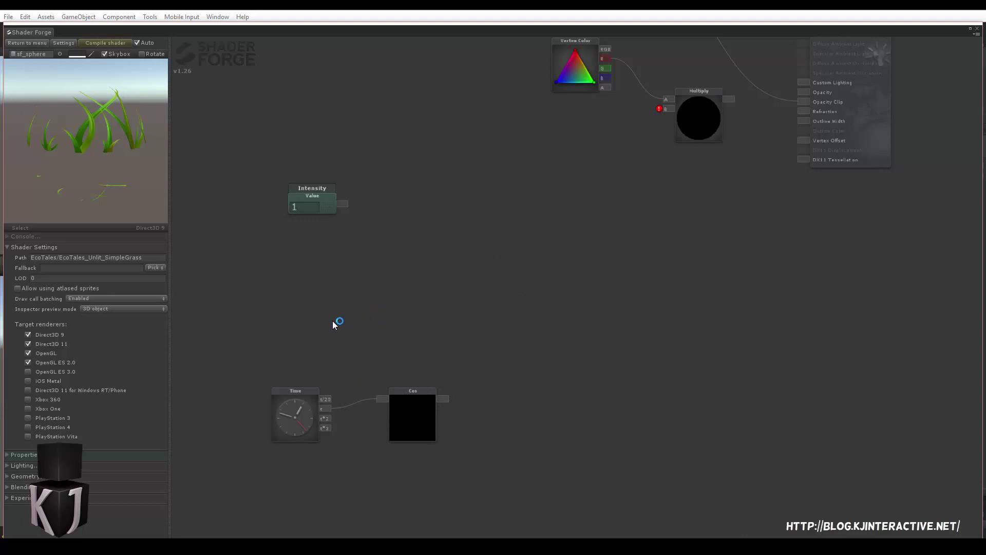
Add a UV Coordinates node above the Time node and connect its V output to a new One Minus node
key("u")
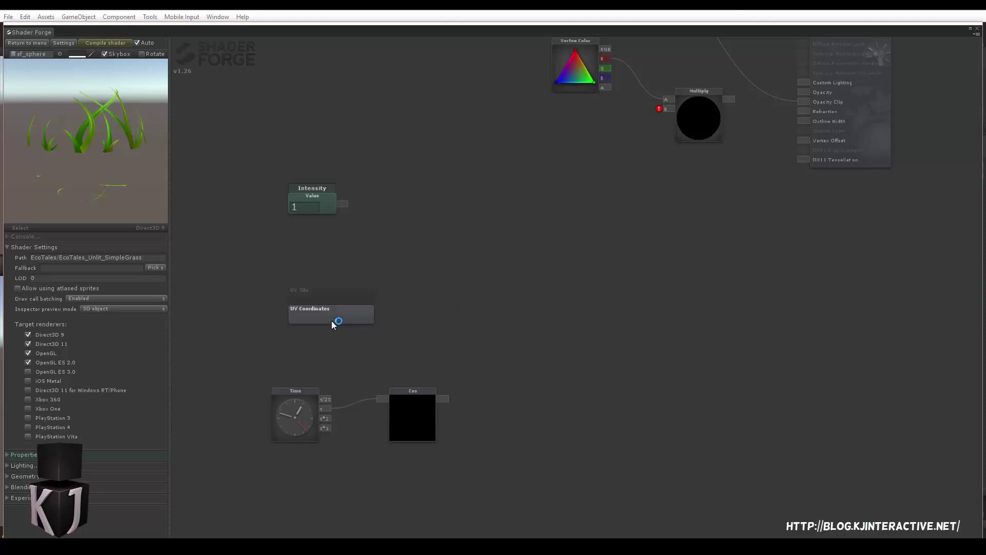
left_click(332, 317)
left_click_drag(333, 315, 293, 309)
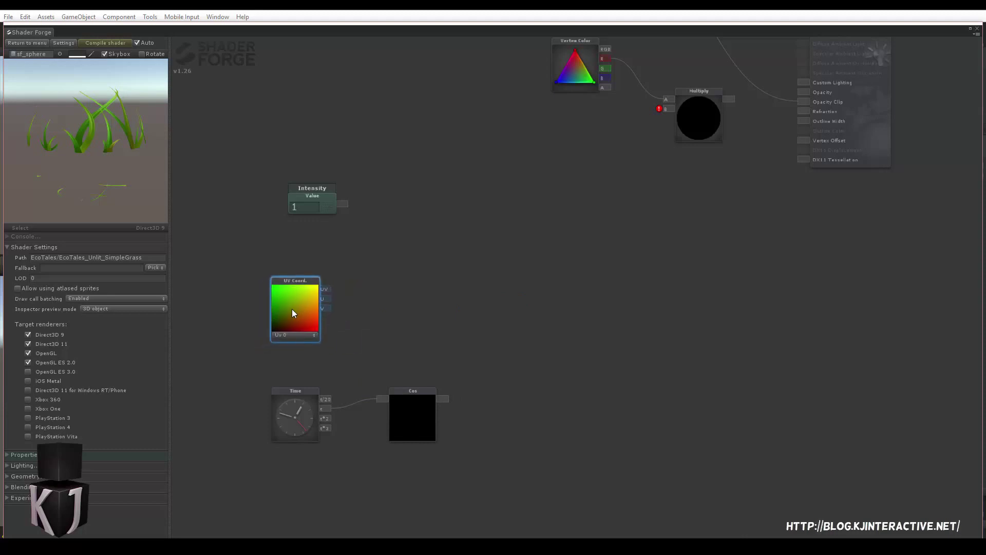
key("o")
left_click(386, 295)
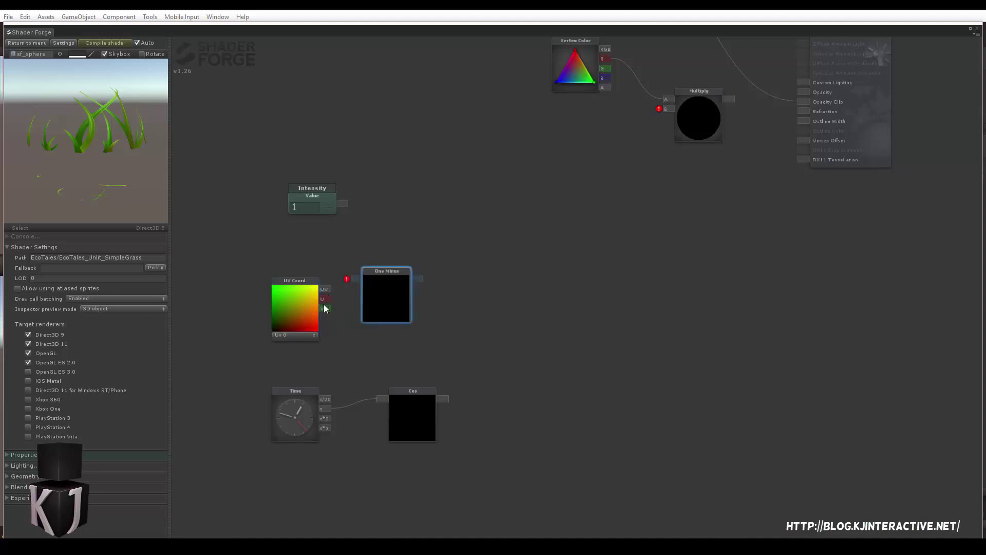
left_click_drag(325, 307, 374, 334)
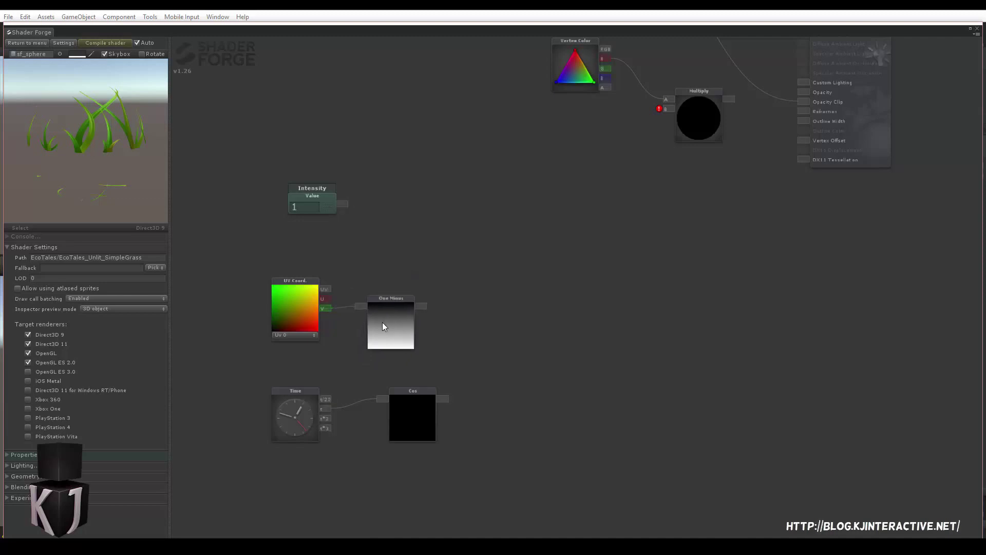
Add a Multiply node with One Minus as A and Cos as B, and connect its output to Vertex Offset
left_click_drag(488, 354, 401, 344)
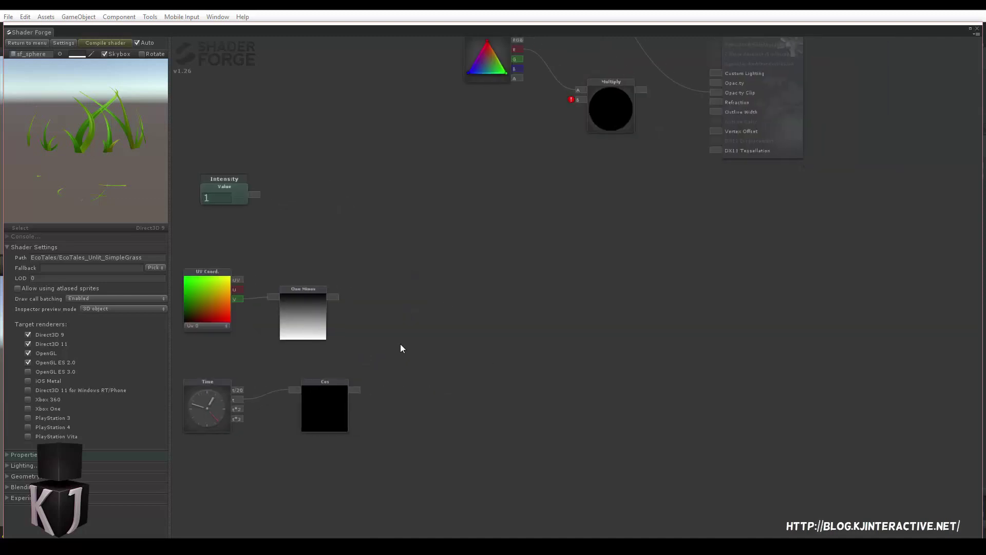
key("m")
left_click(394, 309)
left_click_drag(393, 309, 395, 340)
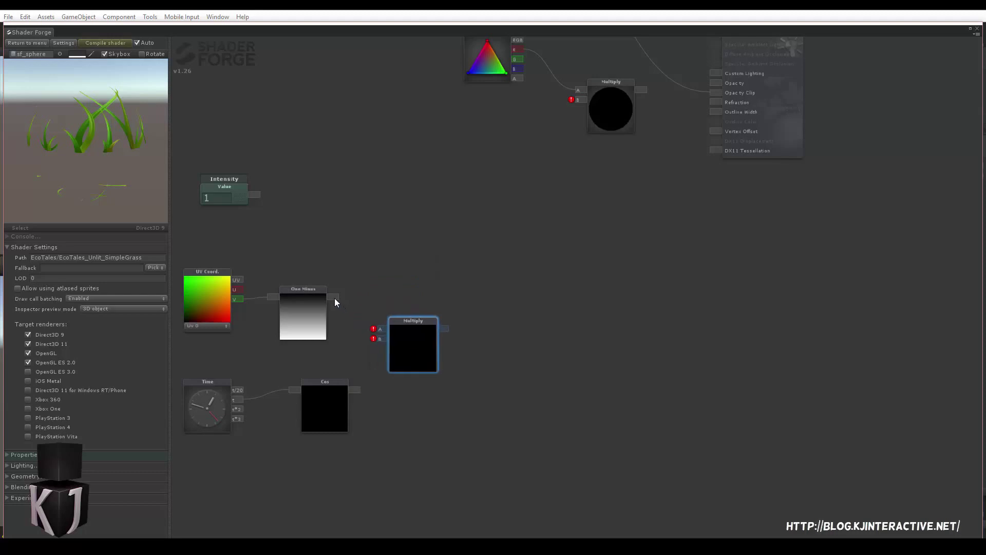
left_click_drag(335, 298, 380, 328)
left_click_drag(354, 389, 380, 339)
left_click_drag(378, 212, 348, 224)
left_click_drag(390, 368, 674, 146)
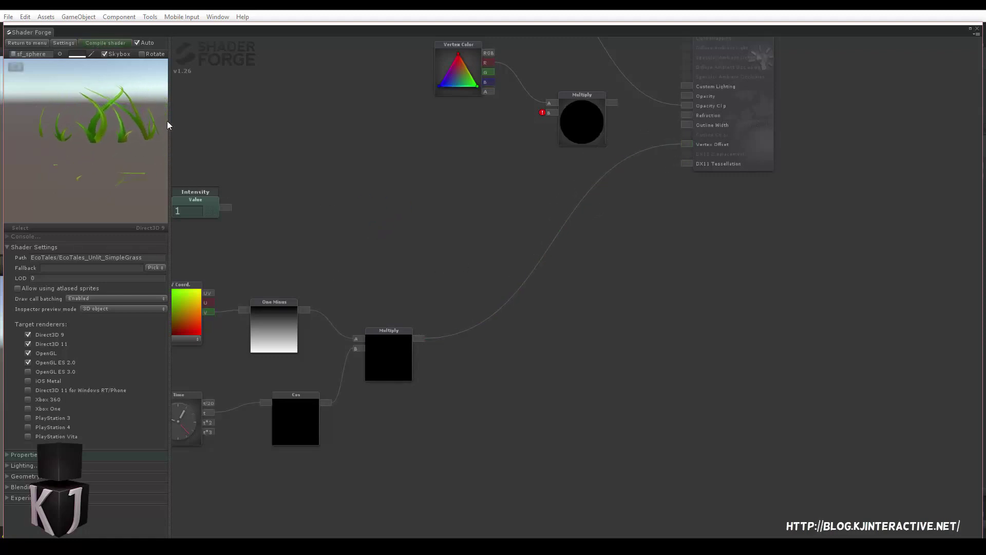
Search the preview meshes for "gra" and use the first GrassPatch mesh as the preview model
scroll(109, 144, "up", 3)
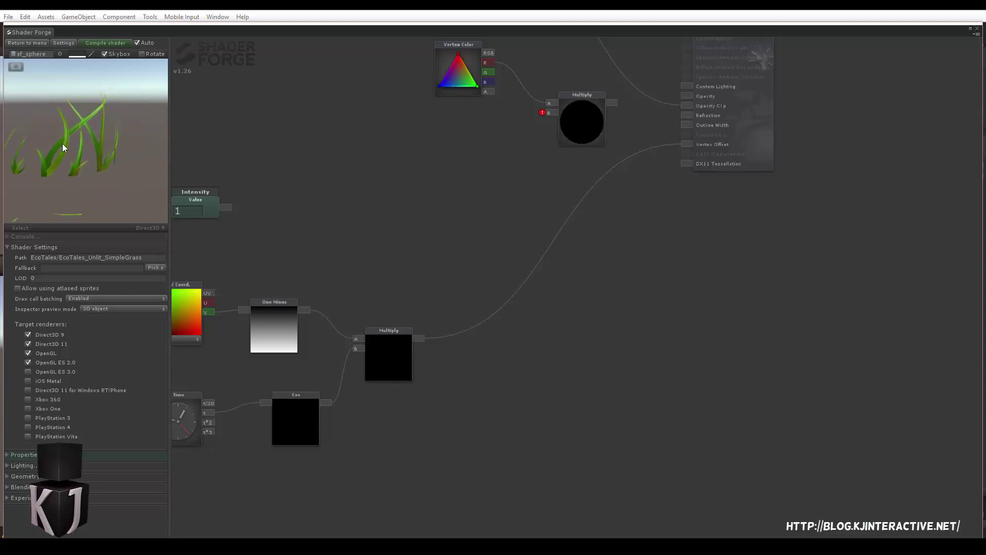
left_click(59, 53)
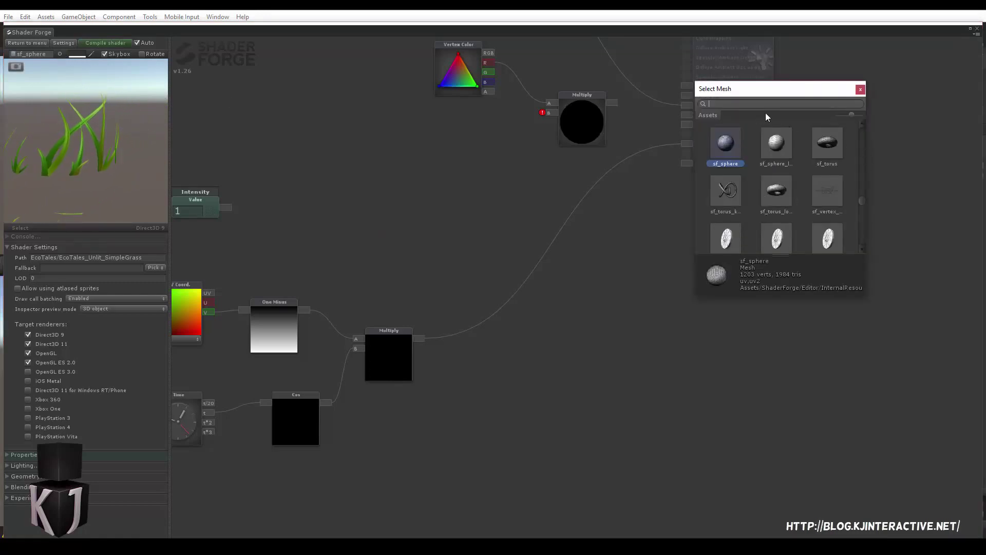
type("gra")
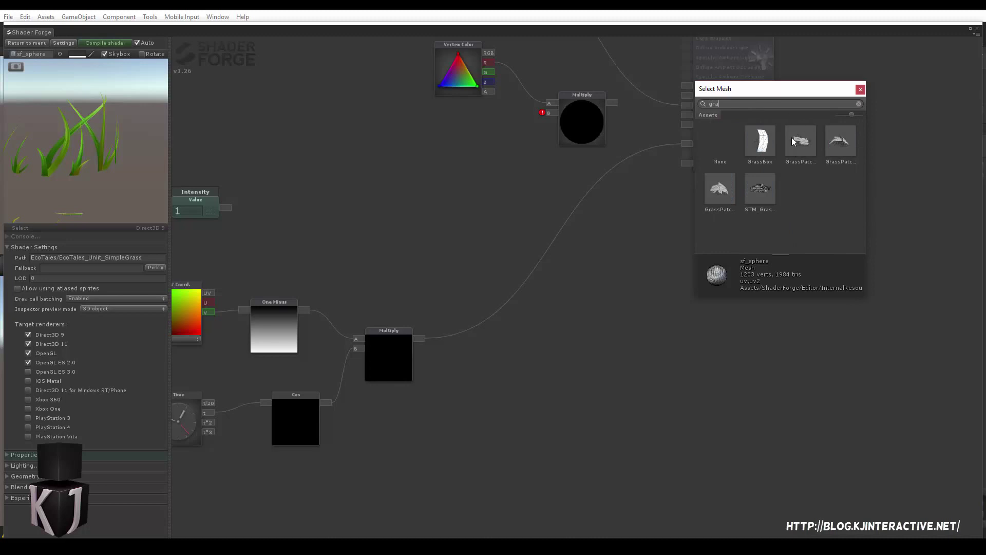
left_click(787, 148)
left_click(349, 209)
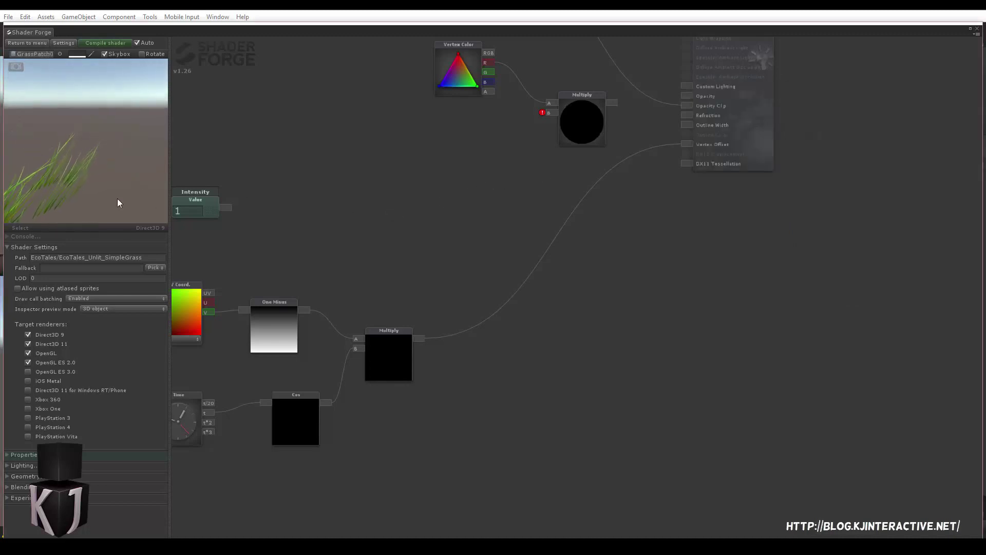
scroll(77, 185, "down", 3)
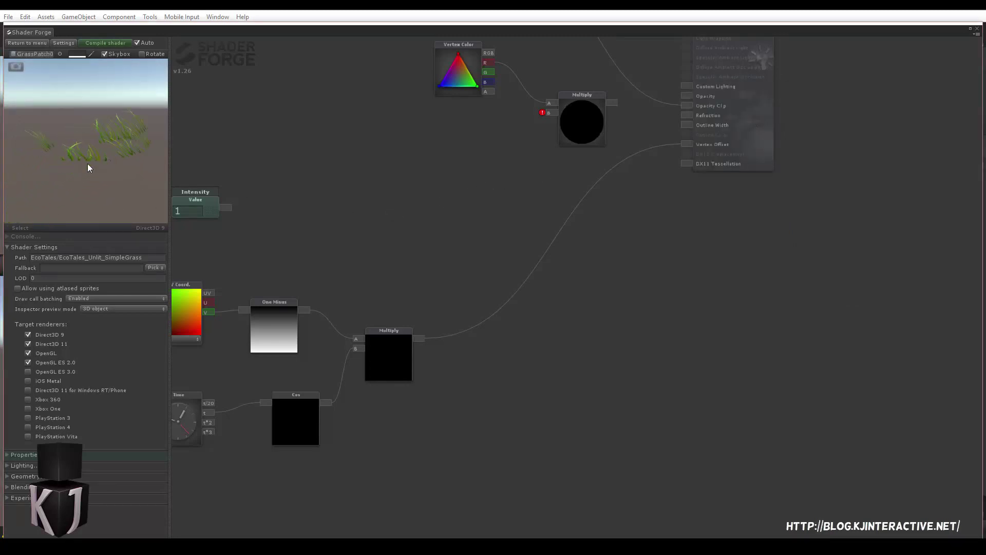
Connect the One Minus–Cos Multiply to input B of the Vertex Color Multiply, and that node's output to Vertex Offset
left_click_drag(327, 403, 693, 144)
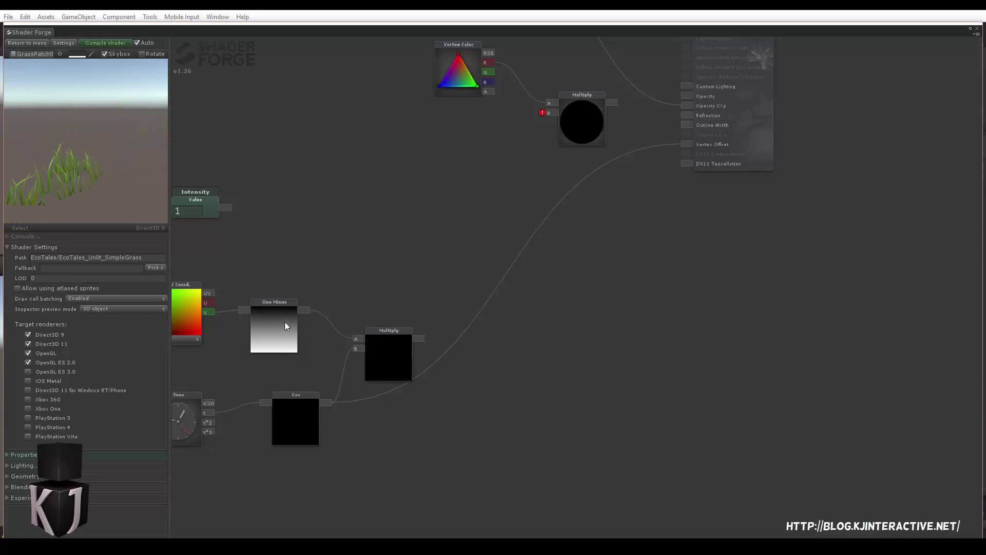
left_click_drag(419, 339, 553, 112)
left_click_drag(611, 103, 679, 145)
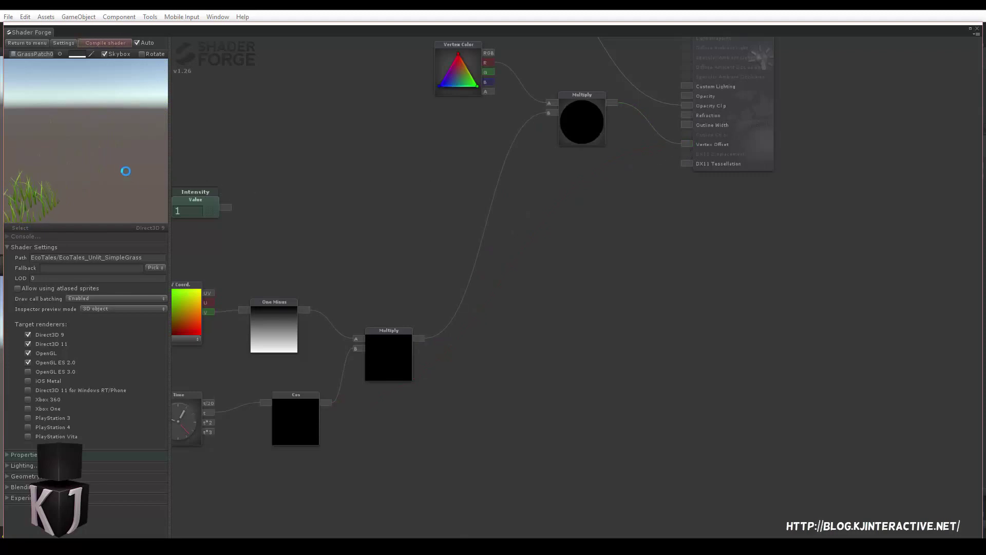
scroll(87, 158, "down", 2)
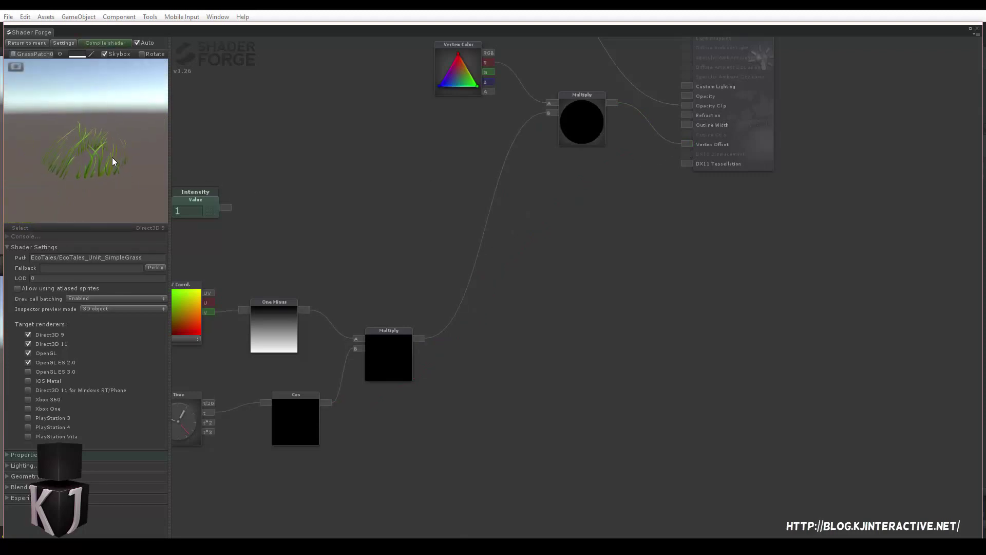
mouse_move(100, 158)
left_mouse_down()
mouse_move(108, 152)
mouse_move(35, 152)
mouse_move(114, 152)
mouse_move(91, 175)
left_mouse_up()
middle_click_drag(127, 141, 147, 172)
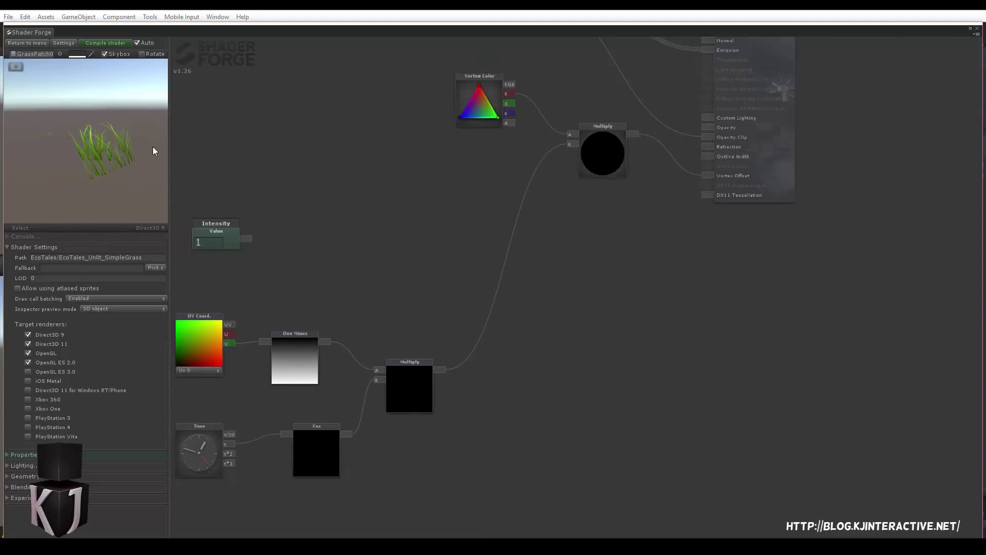
Add a World Position node above Intensity and connect its X output to a new Sin node beside it
left_click_drag(272, 202, 304, 205)
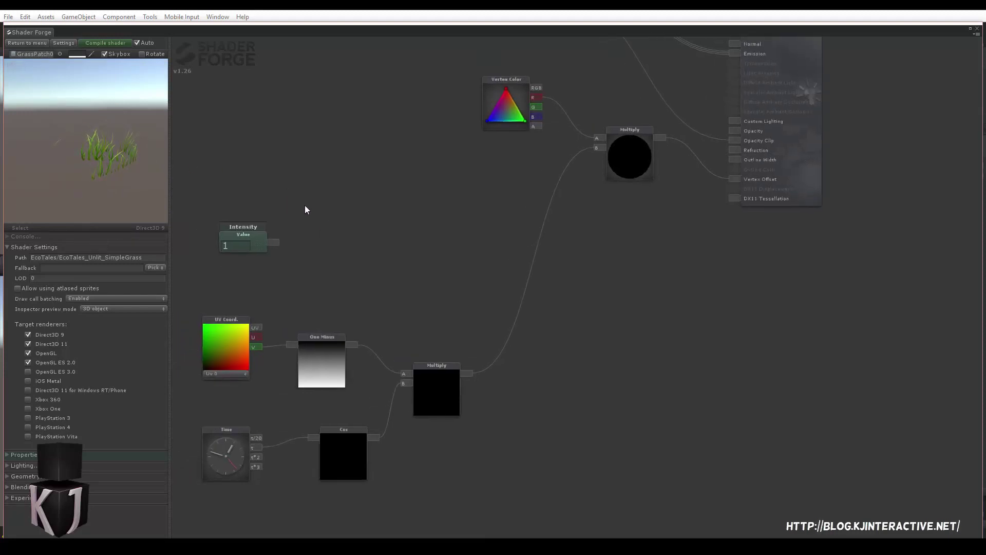
left_click(351, 189)
mouse_move(351, 188)
left_mouse_down()
mouse_move(323, 178)
mouse_move(337, 180)
left_mouse_up()
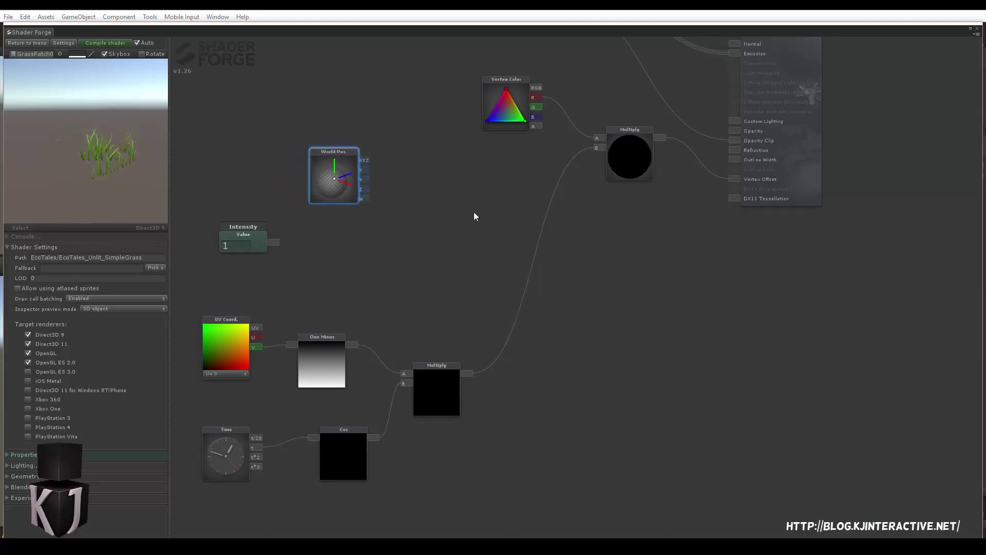
key("s")
left_click(471, 328)
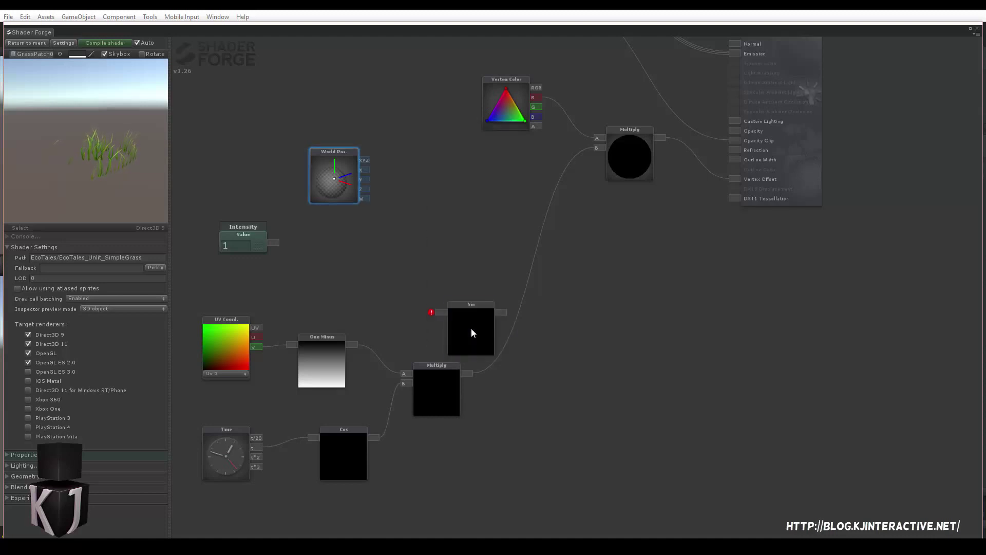
left_click_drag(473, 326, 453, 220)
left_click_drag(362, 170, 412, 199)
left_click_drag(457, 230, 464, 222)
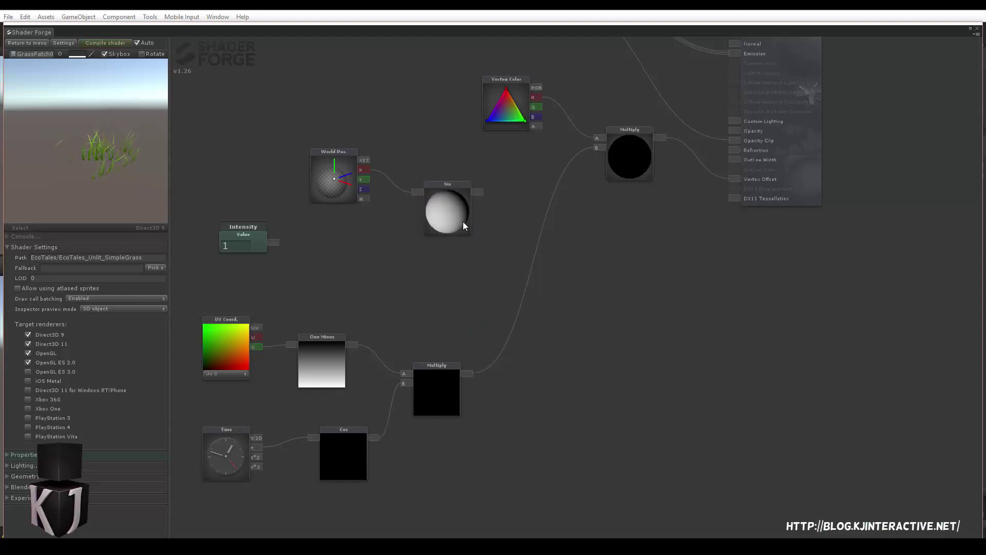
Multiply the Sin output by the One Minus–Cos Multiply in a new node and feed it into input B of the Vertex Color Multiply
key("m")
left_click(538, 251)
left_click_drag(538, 252, 538, 246)
left_click_drag(478, 192, 506, 233)
left_click_drag(546, 272, 565, 270)
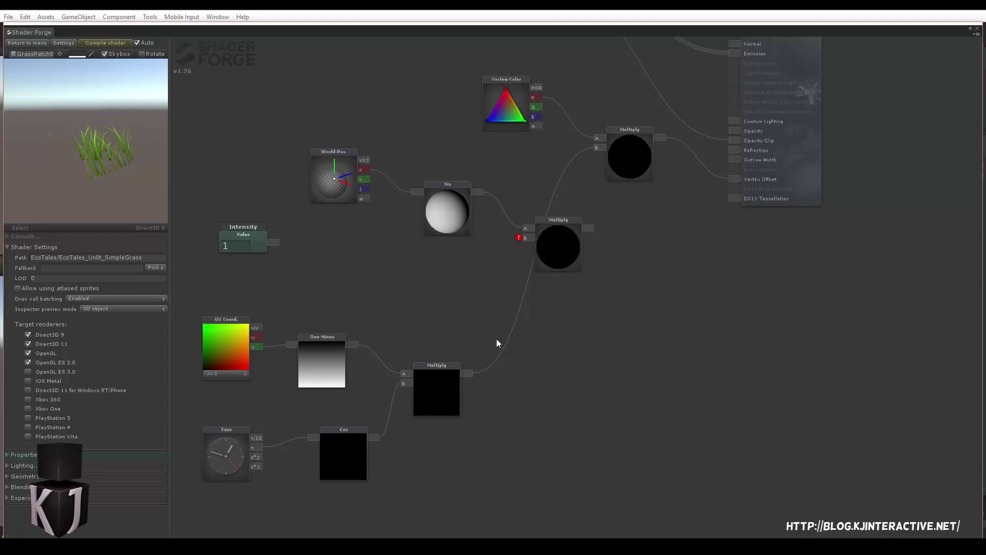
left_click_drag(468, 372, 525, 238)
left_click_drag(593, 228, 596, 148)
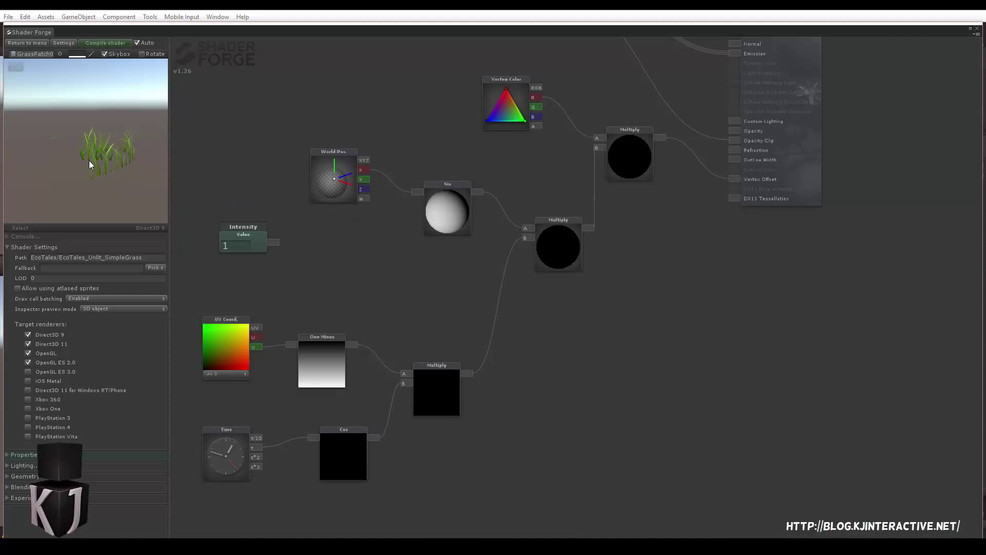
left_click_drag(100, 152, 132, 173)
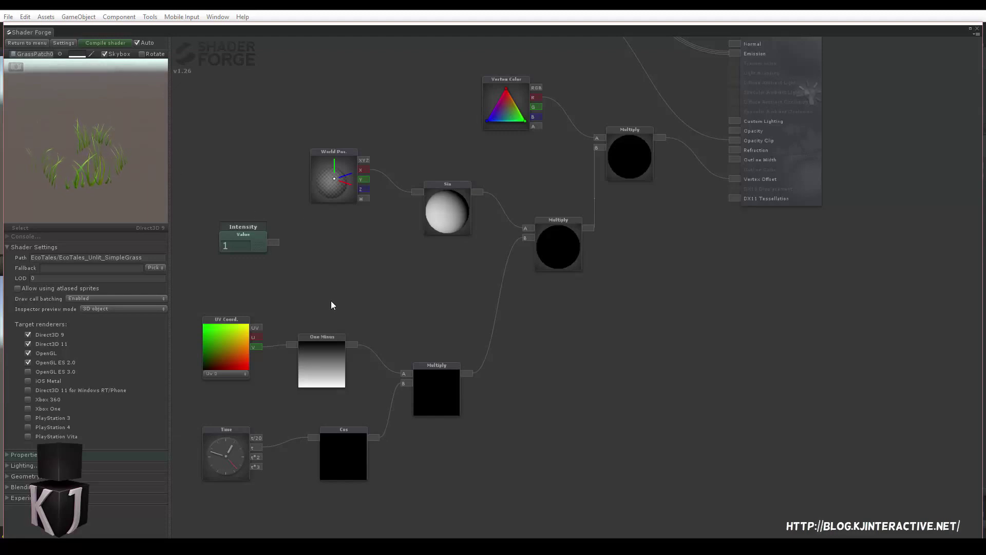
Multiply Intensity by the One Minus–Cos Multiply in a new node and connect it to input B of the Sin Multiply
left_click_drag(385, 284, 366, 271)
key("m")
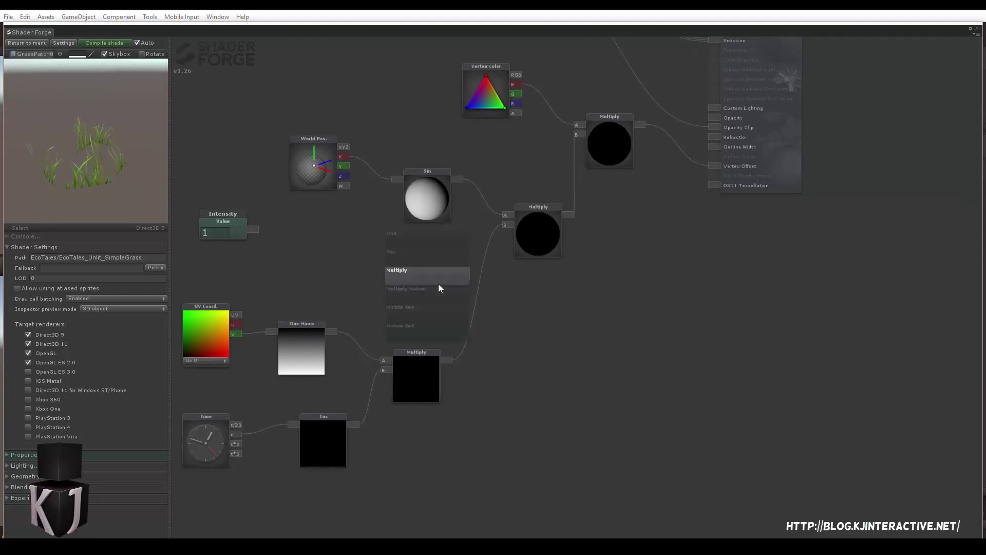
left_click_drag(438, 273, 470, 306)
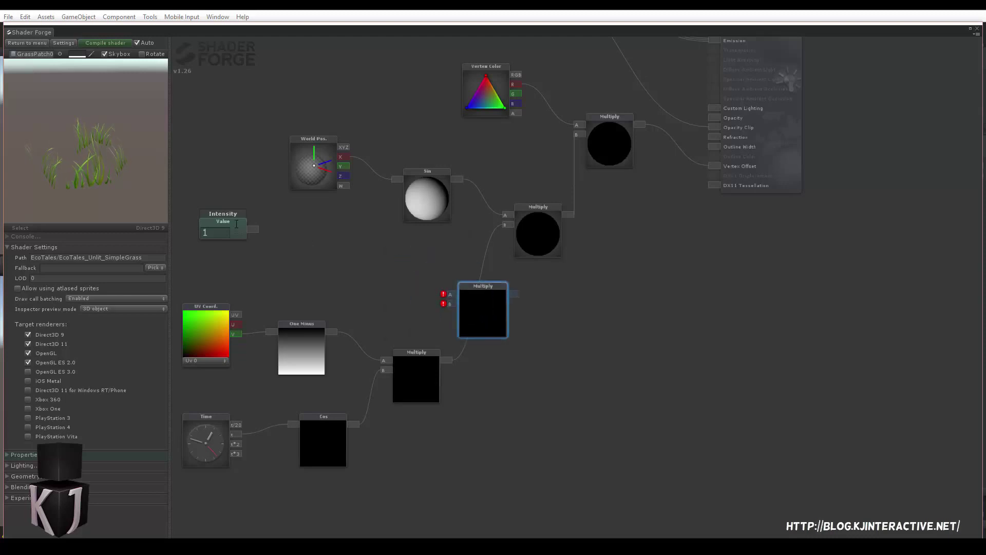
left_click_drag(253, 231, 451, 295)
left_click_drag(446, 360, 448, 359)
left_click_drag(454, 306, 455, 305)
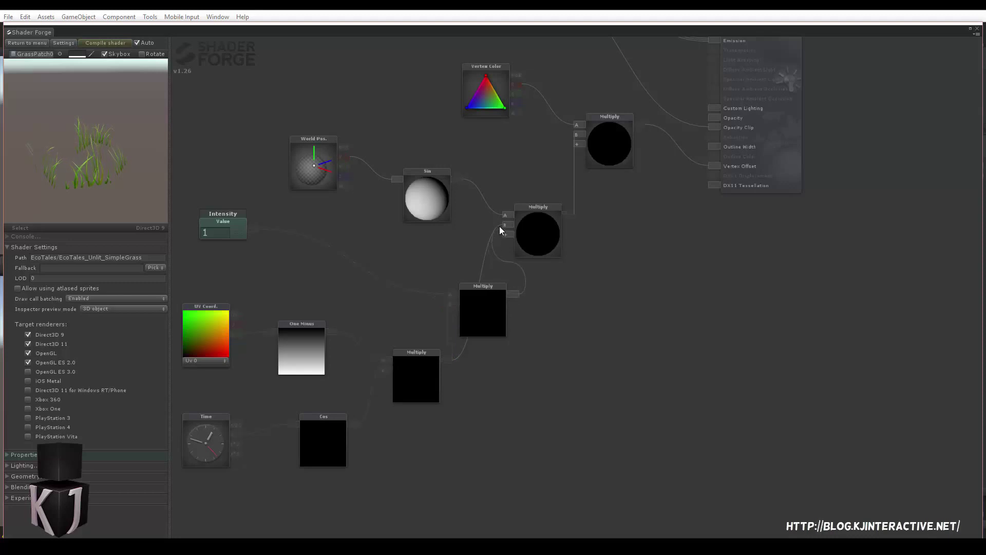
left_click_drag(499, 226, 506, 224)
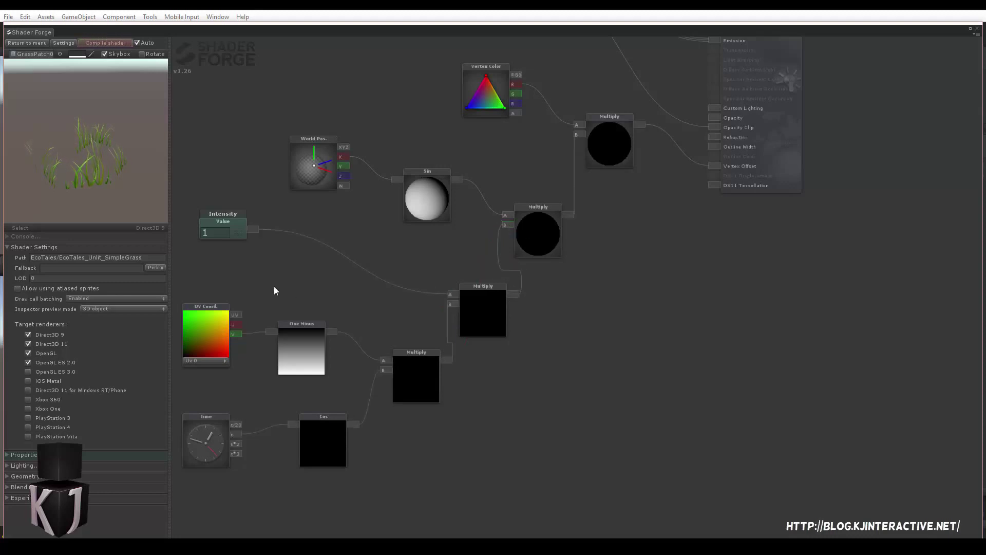
Set the Intensity value to 10 and inspect the grass motion in the preview
left_click(211, 233)
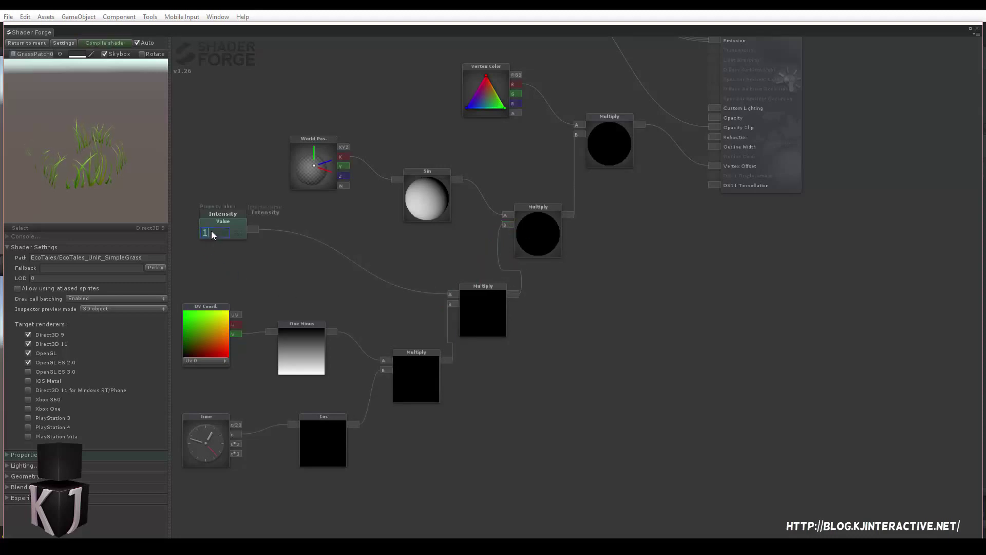
type("10")
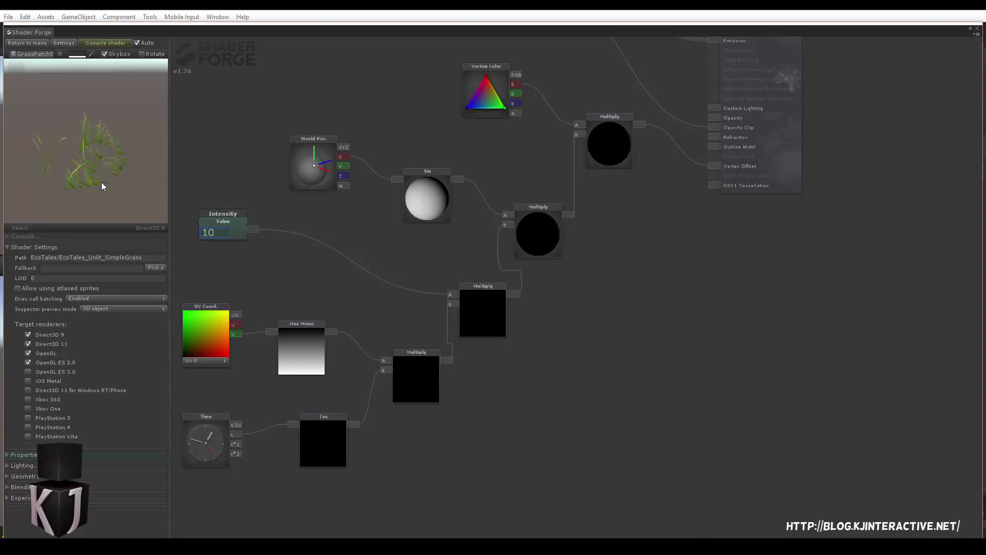
left_click_drag(100, 185, 118, 162)
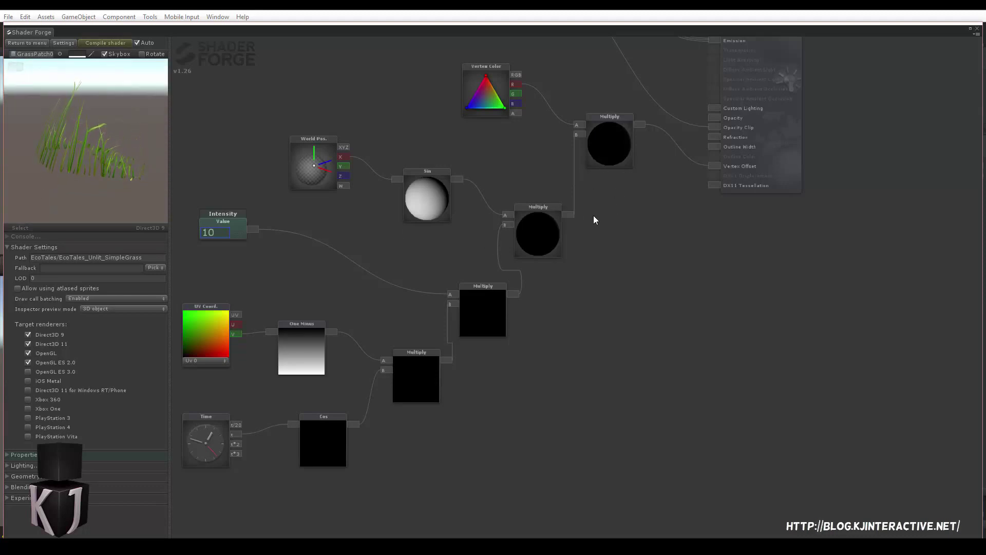
Move the Vertex Color node and its Multiply node away from the Sin Multiply to make room between them
left_click_drag(524, 185, 649, 184)
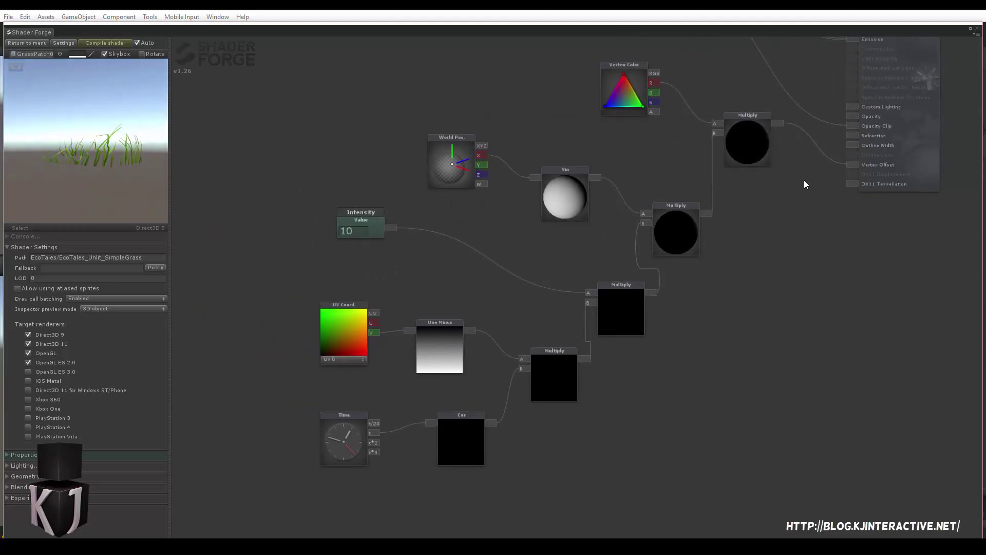
left_click_drag(741, 153, 656, 227)
mouse_move(564, 163)
left_mouse_down()
mouse_move(539, 158)
mouse_move(574, 164)
left_mouse_up()
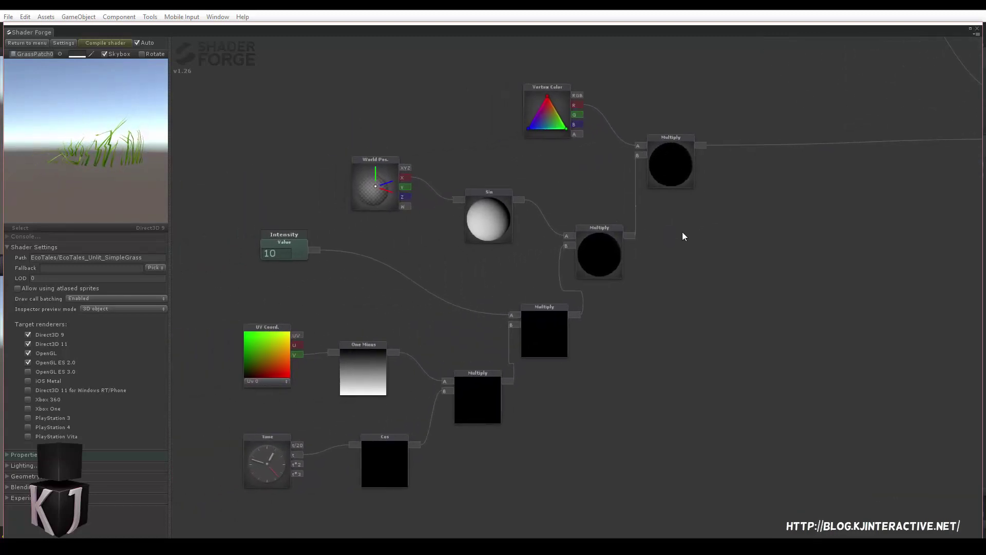
left_click_drag(689, 164, 841, 148)
left_click_drag(555, 114, 724, 86)
left_click_drag(819, 167, 850, 165)
left_click_drag(717, 85, 764, 86)
left_click_drag(727, 199, 609, 261)
left_click_drag(615, 311, 599, 294)
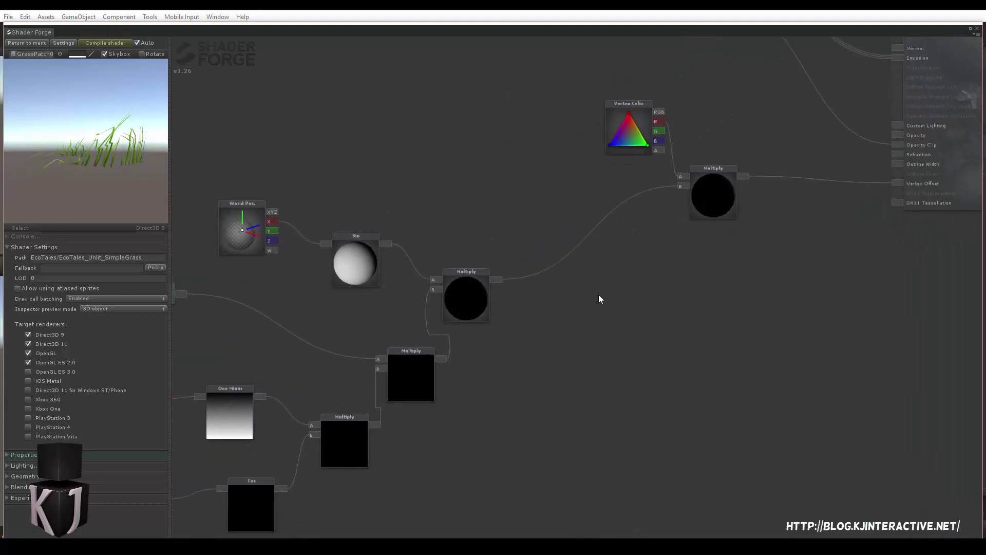
Add an Append node before the Vertex Color Multiply and connect the Sin Multiply output to its first input
key("a")
scroll(591, 291, "down", 1)
left_click(590, 294)
left_click_drag(590, 295, 592, 225)
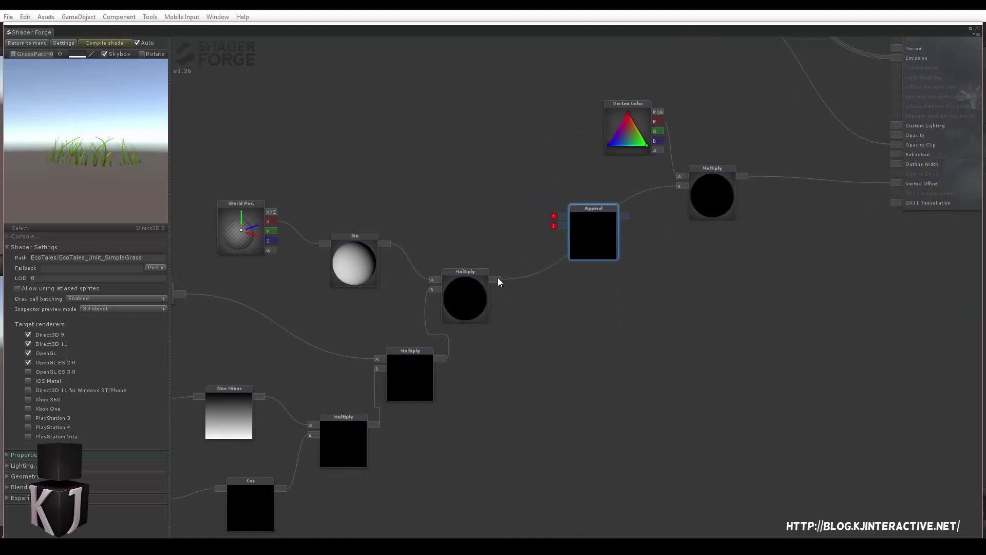
left_click_drag(498, 281, 560, 216)
Feed a Value node of 0 into Append's second input and the Sin Multiply into its third, with Append's output driving the Vertex Color Multiply's input B
right_click(563, 311)
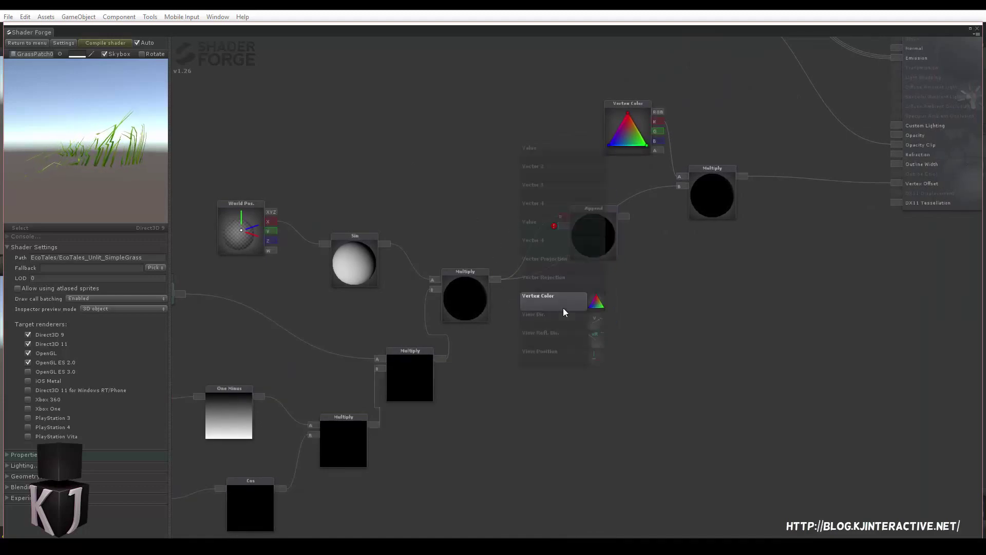
left_click(548, 147)
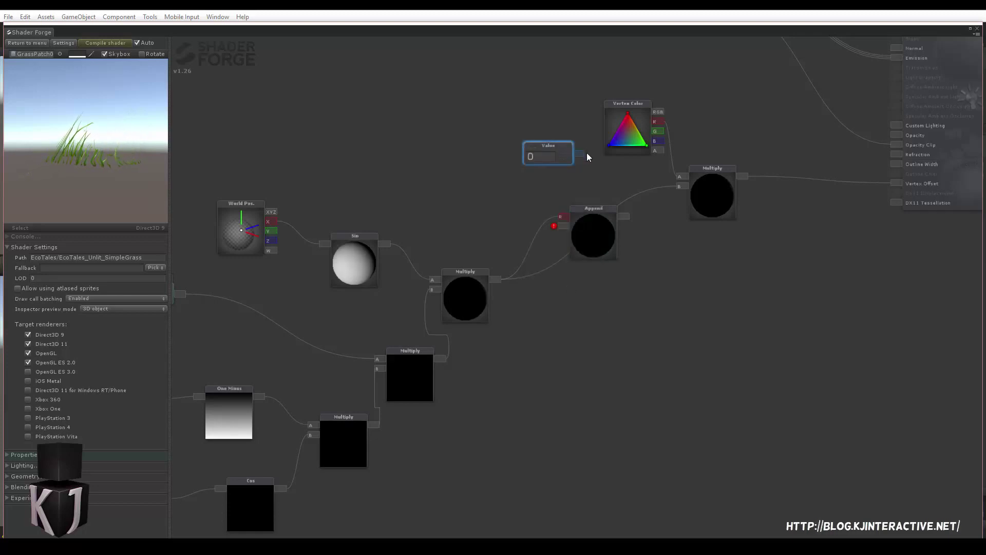
left_click_drag(579, 153, 562, 226)
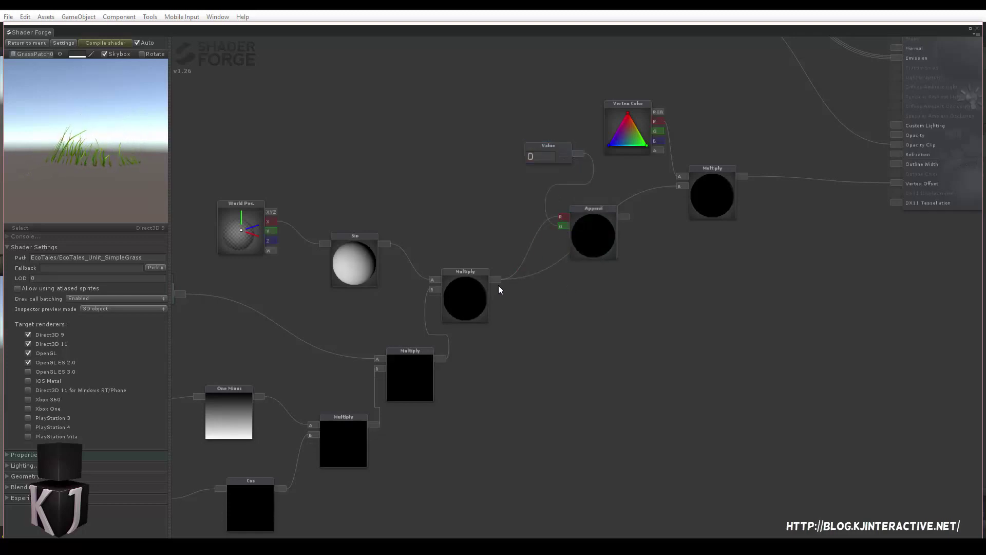
left_click_drag(495, 280, 682, 186)
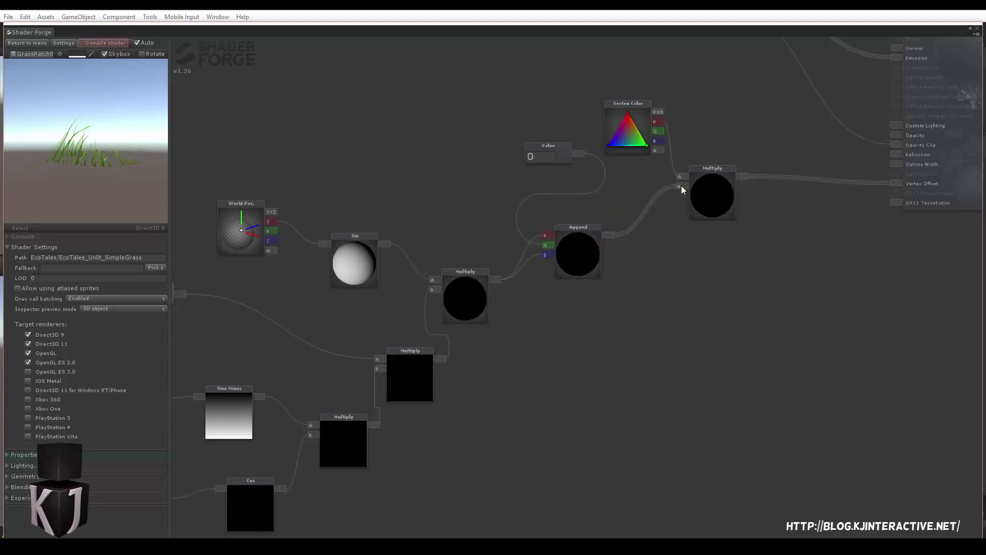
Set the shader's face culling to Double Sided in the geometry settings and inspect the grass preview from above
left_click_drag(96, 153, 146, 115)
left_click_drag(227, 294, 441, 276)
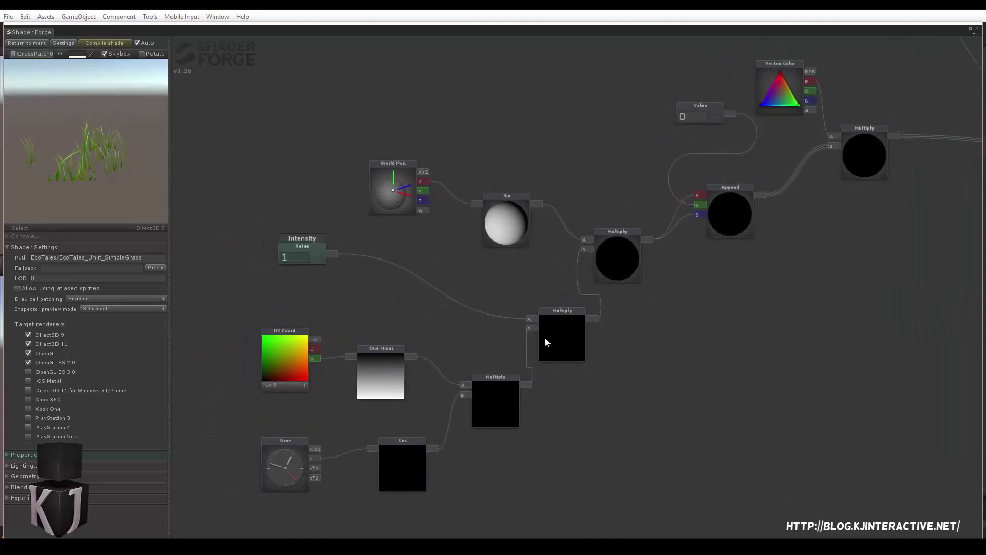
left_click(8, 480)
scroll(74, 488, "down", 2)
left_click(79, 433)
left_click(92, 469)
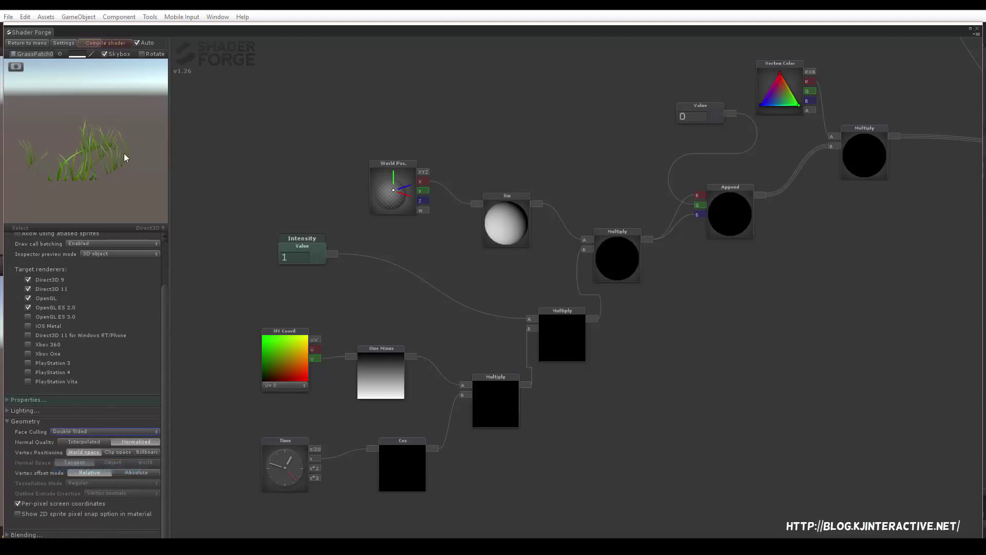
mouse_move(54, 163)
left_mouse_down()
mouse_move(118, 164)
mouse_move(87, 157)
mouse_move(57, 180)
left_mouse_up()
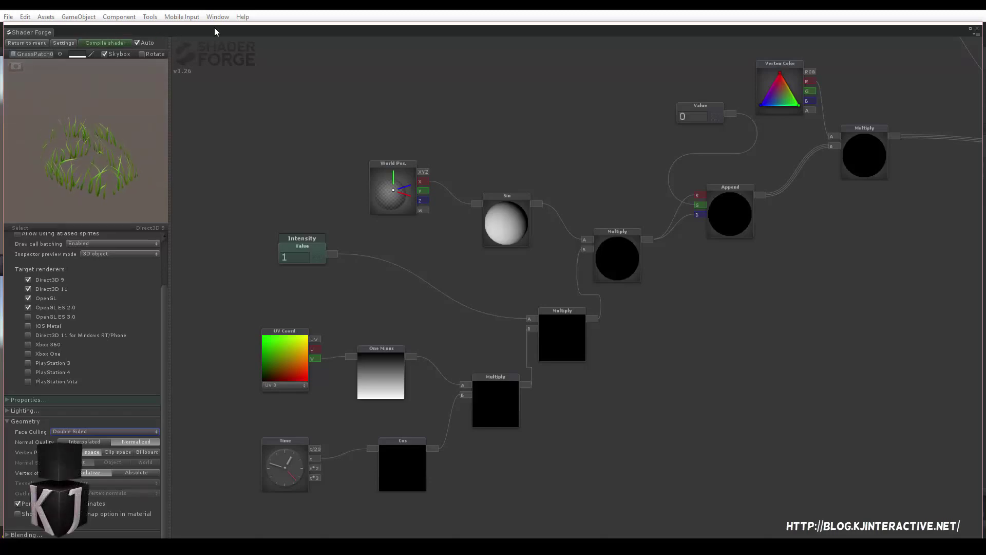
Uncover the Unity scene and assign the EcoTales_Unlit_SimpleGrass shader to the M_GrassBox material used by the grass patches
left_click_drag(270, 25, 279, 346)
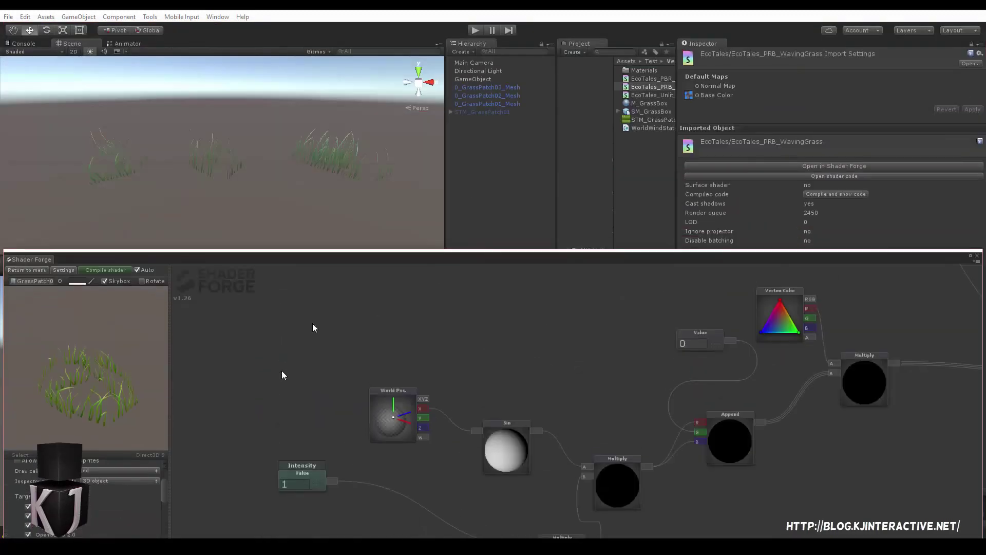
left_click(485, 88)
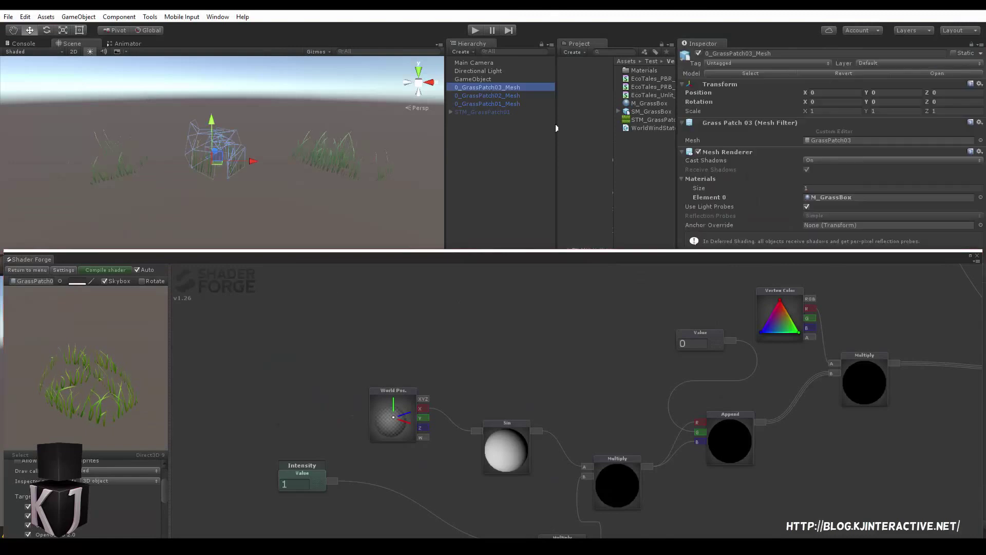
left_click(825, 197)
left_click(650, 103)
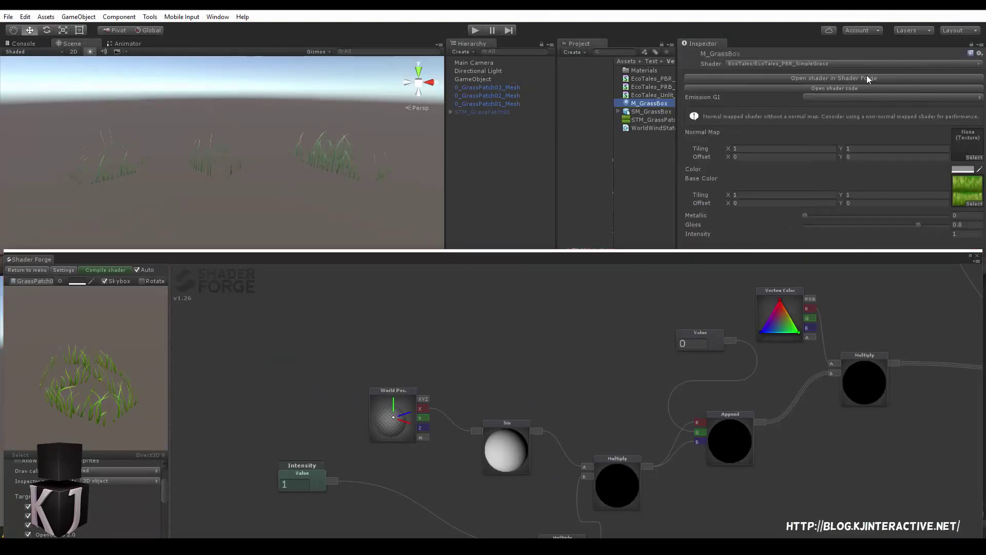
left_click(871, 63)
mouse_move(792, 121)
left_click(668, 144)
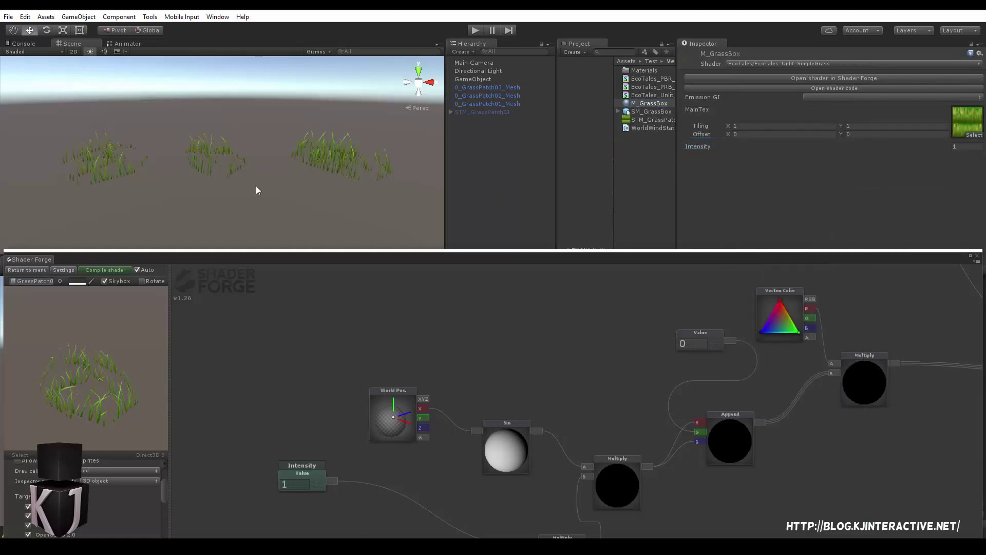
Play the scene, duplicate 0_GrassPatch03_Mesh twice and place the copies around the existing grass patches
left_click(482, 31)
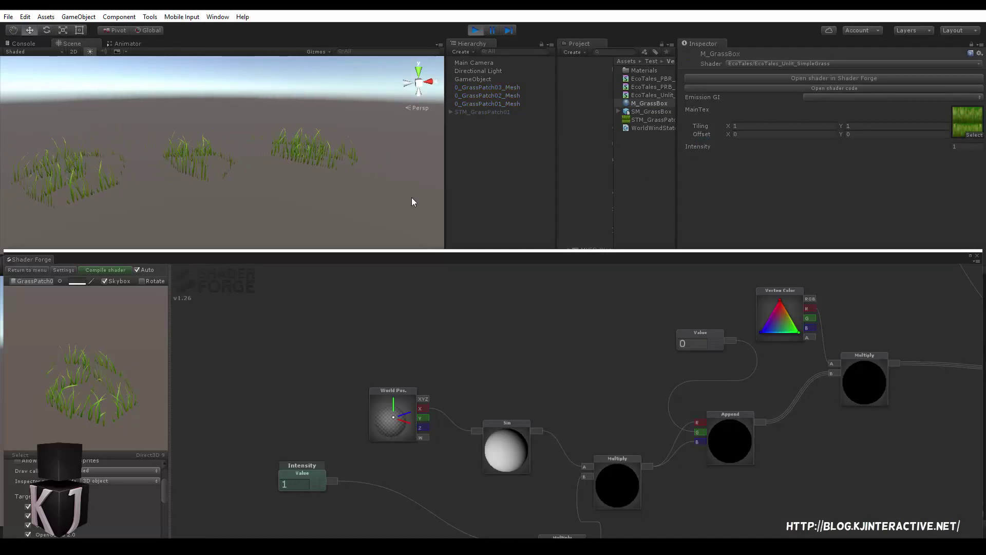
left_click(197, 168)
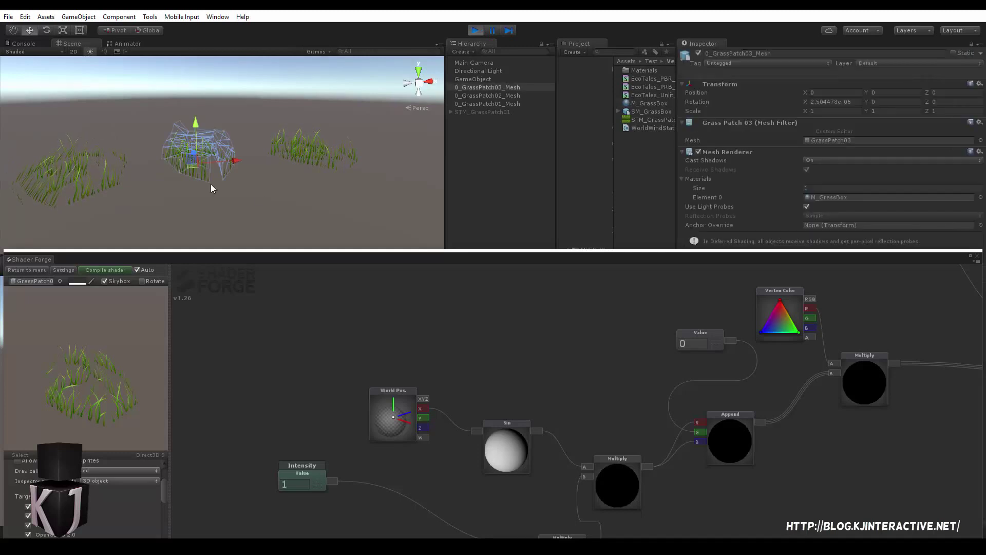
key("ctrl+d")
left_click_drag(207, 186, 128, 143)
key("ctrl+d")
left_click(215, 123)
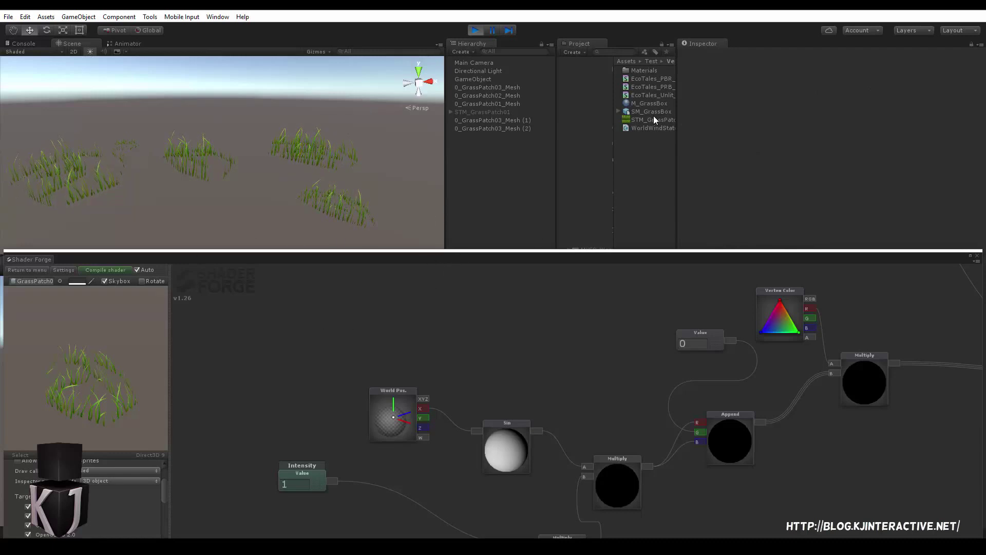
Widen the project file list to read the full asset names and open EcoTales_PBR_SimpleGrass in Shader Forge
left_click_drag(678, 92, 725, 82)
left_click(688, 79)
right_click(687, 80)
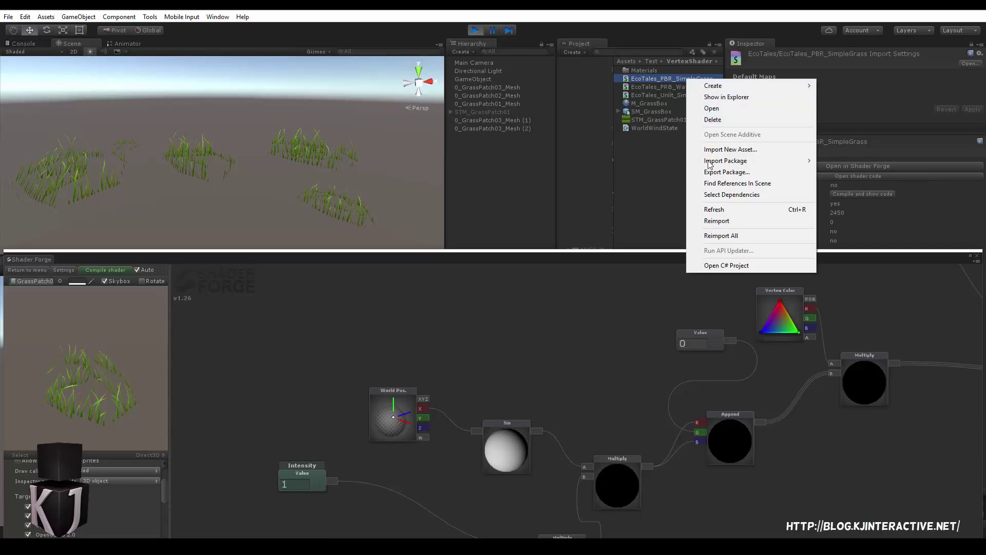
left_click(851, 165)
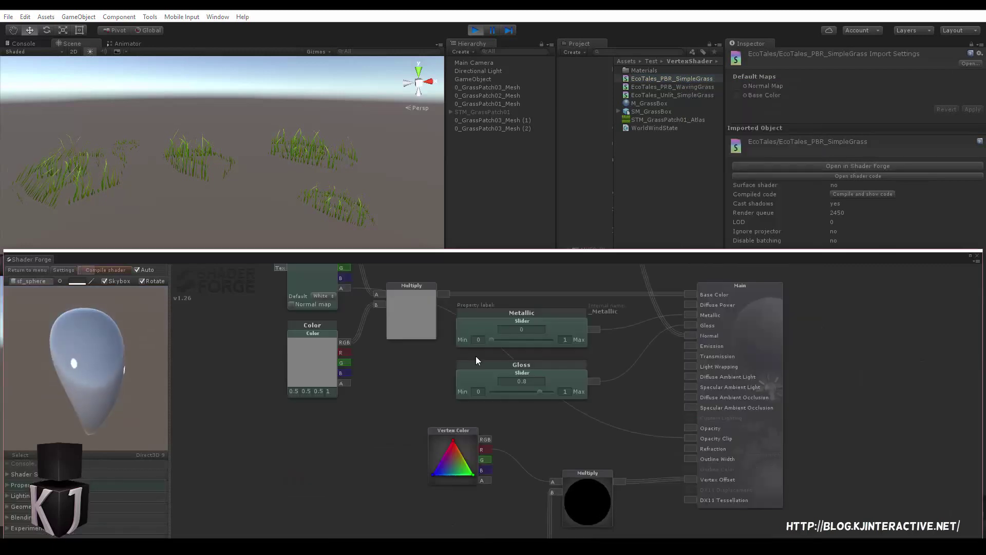
Move the Shader Forge window up and view the shader types offered for a new shader
left_click_drag(480, 255, 457, 156)
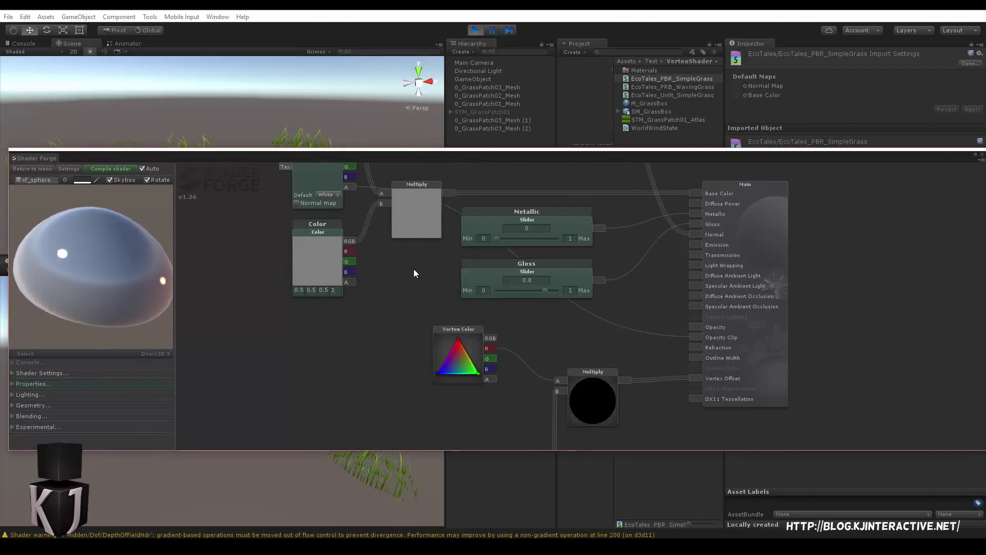
left_click_drag(414, 276, 402, 354)
left_click(36, 169)
left_click(470, 297)
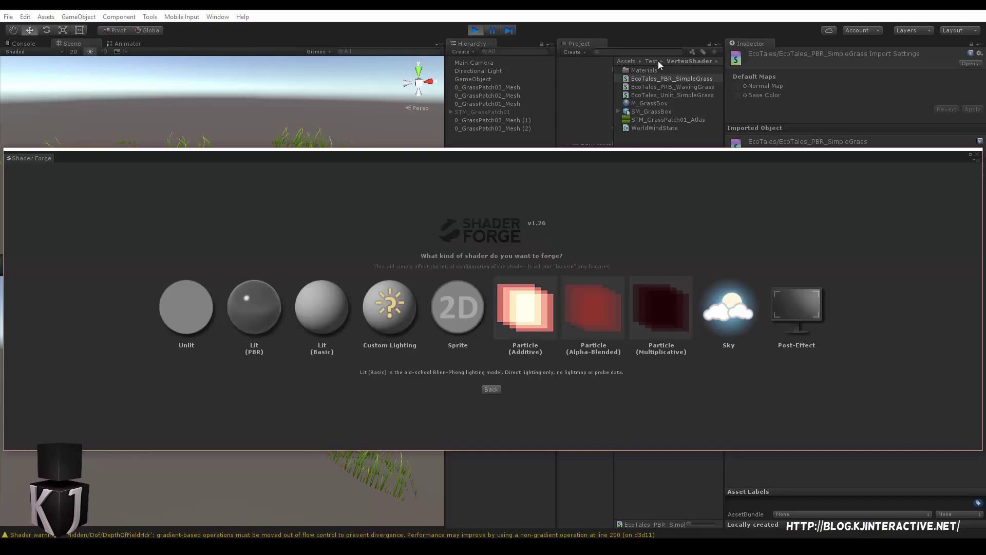
Reopen EcoTales_PBR_SimpleGrass in Shader Forge and examine how its node graph feeds the vertex offset
left_click(834, 166)
middle_click_drag(577, 403, 572, 363)
scroll(506, 360, "down", 2)
middle_click_drag(417, 407, 467, 269)
left_click_drag(429, 279, 610, 213)
left_click_drag(418, 338, 337, 354)
scroll(392, 310, "down", 1)
left_click_drag(483, 272, 445, 310)
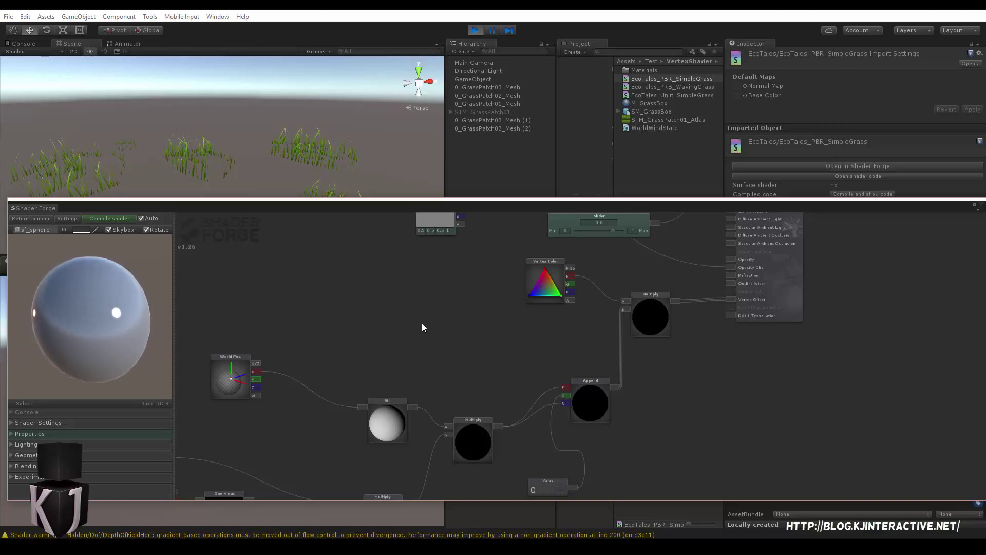
Examine the World Position–Sin and Time–Cos branches and how they combine with UV and Intensity through the Multiply nodes
left_click_drag(391, 328, 437, 260)
left_click(436, 306)
left_click_drag(325, 440, 348, 385)
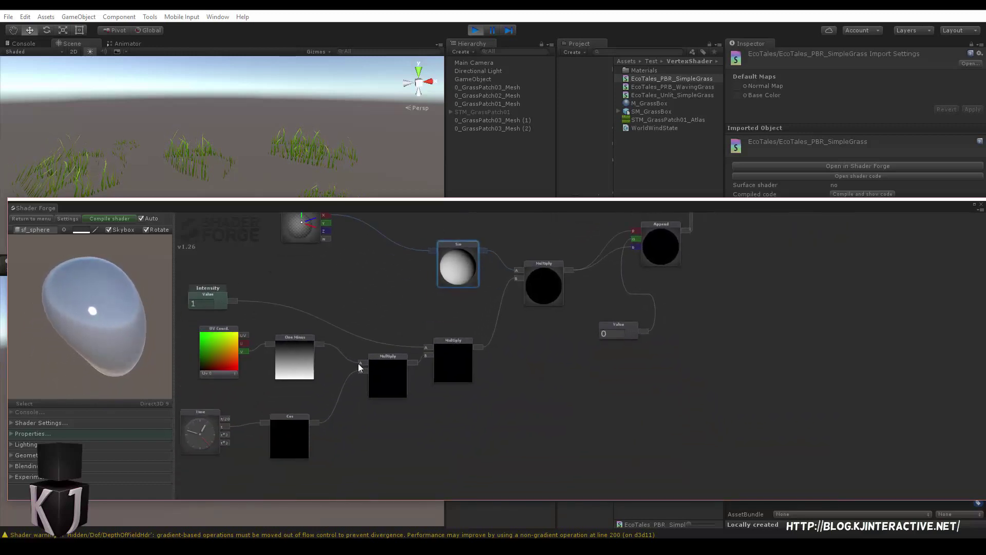
left_click(298, 426)
left_click(460, 263)
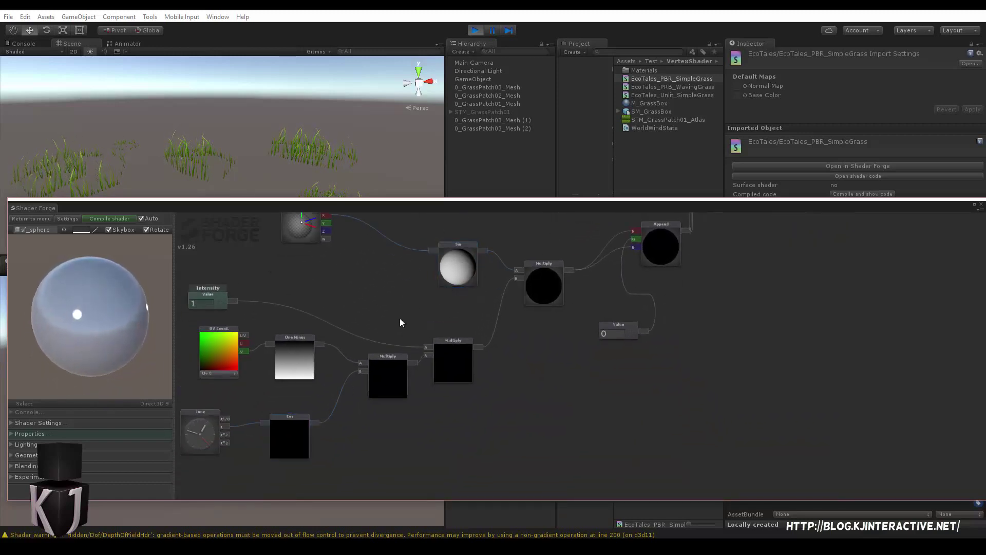
left_click_drag(365, 300, 526, 284)
scroll(528, 284, "down", 2)
left_click_drag(460, 297, 484, 272)
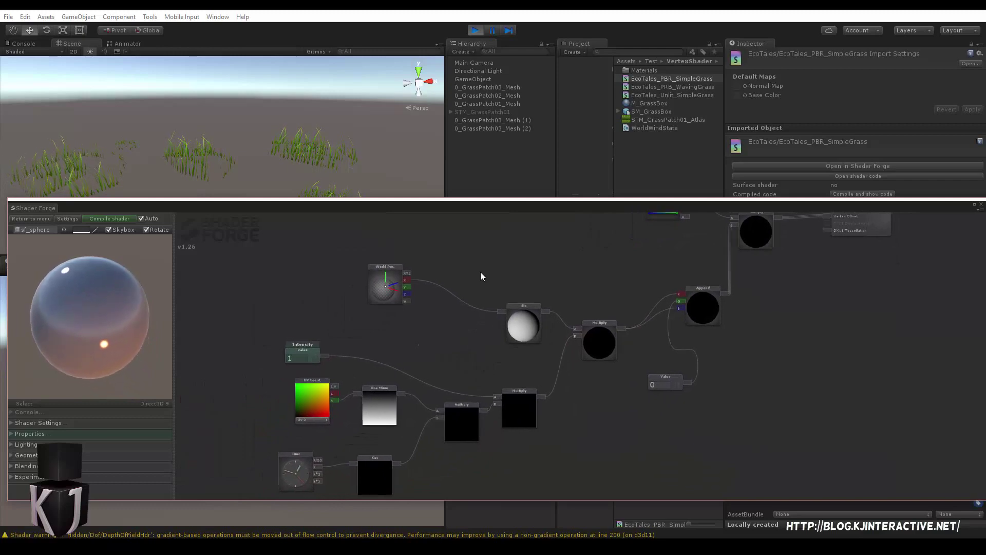